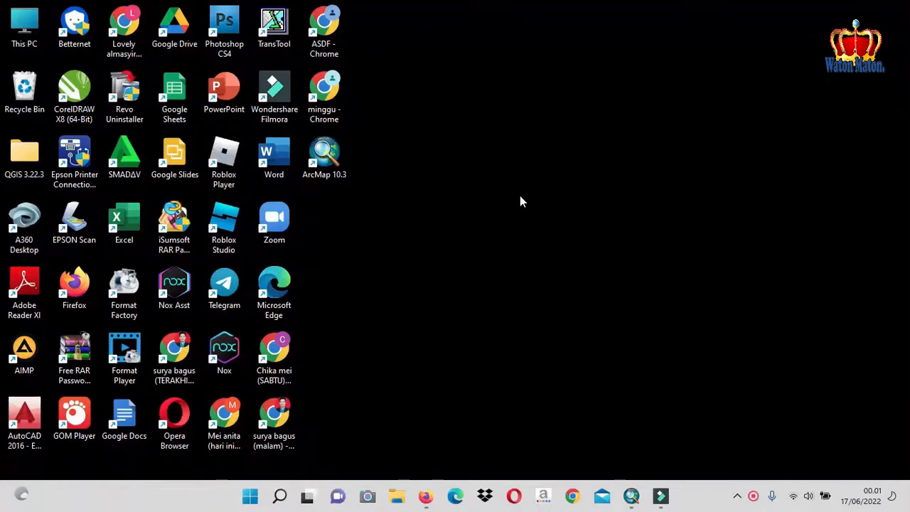
Open the KOORD DIARE TAKERAN workbook from the JATIM folder in File Explorer
click(397, 496)
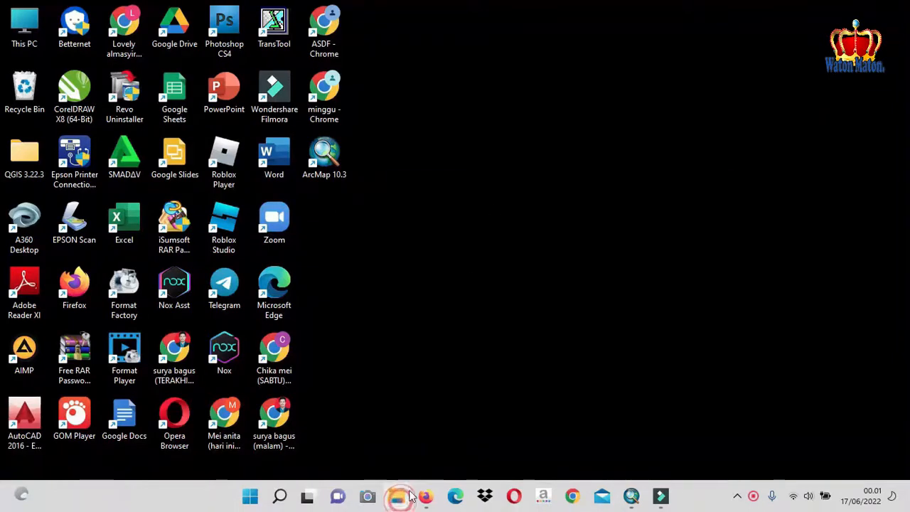
scroll(421, 316, down, 1)
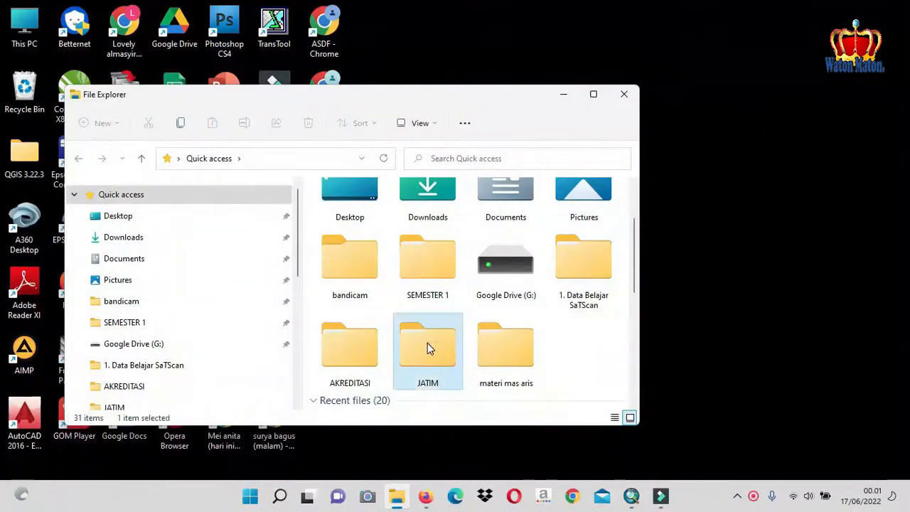
double_click(427, 342)
double_click(399, 249)
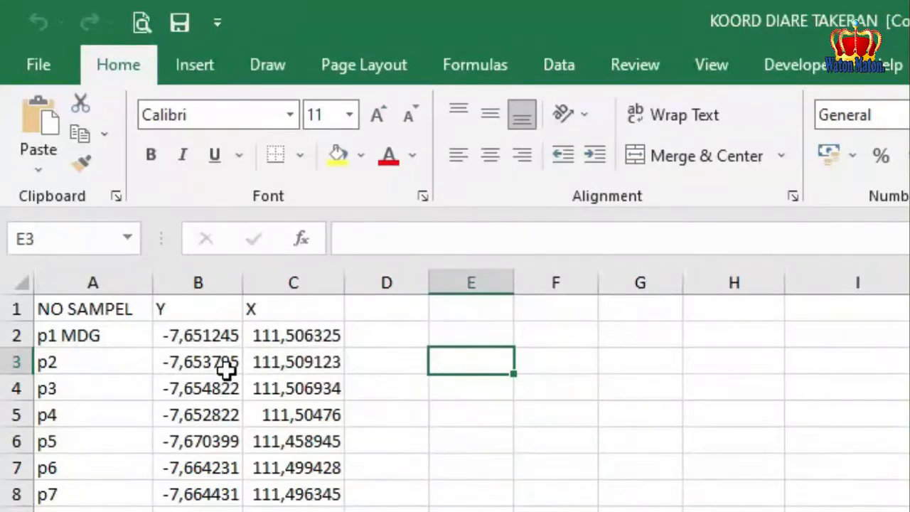
Examine the Y and X coordinates of sample p1 MDG, and minimize the workbook and folder windows
click(195, 335)
click(288, 332)
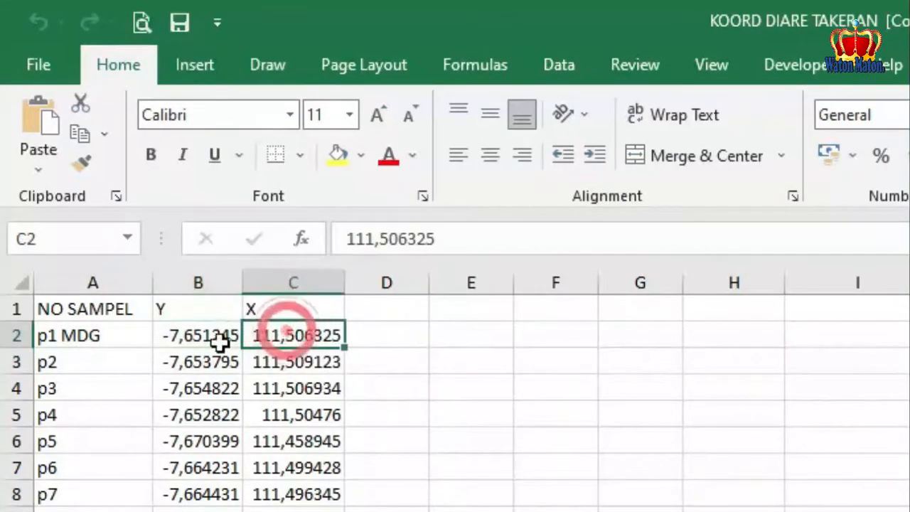
click(209, 338)
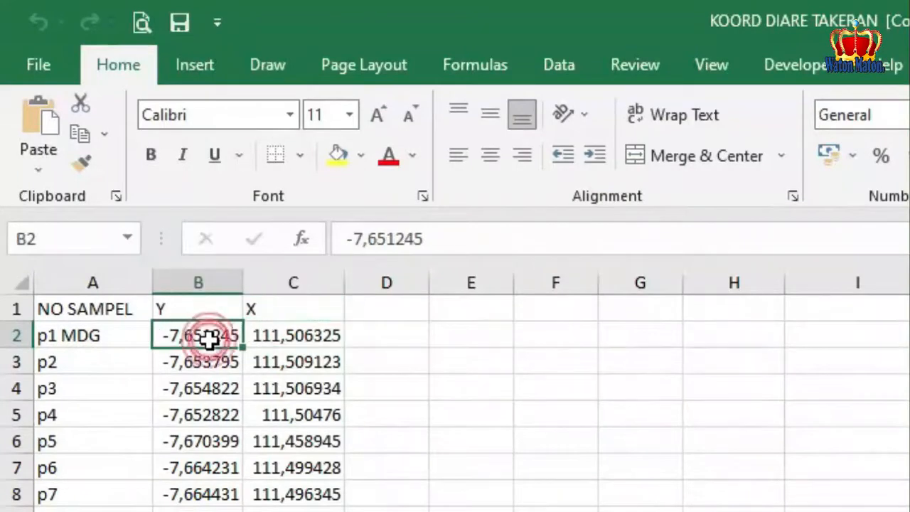
click(276, 334)
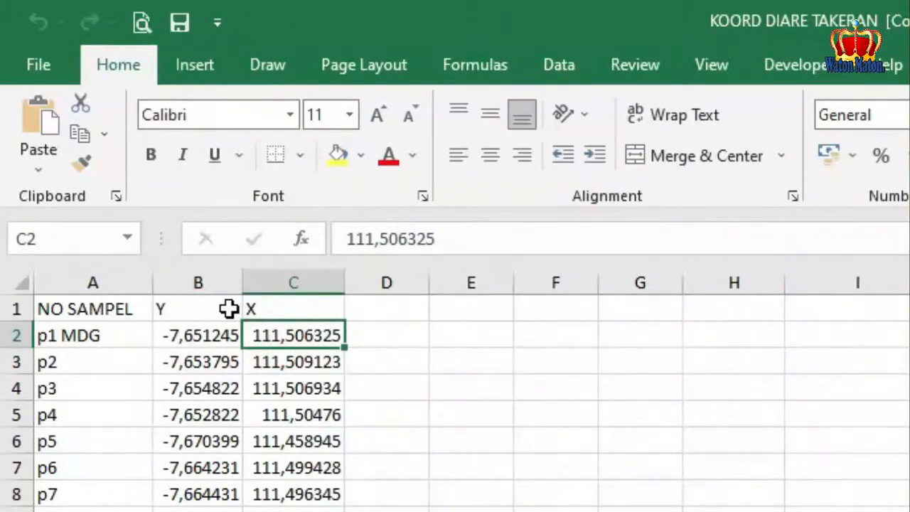
click(198, 335)
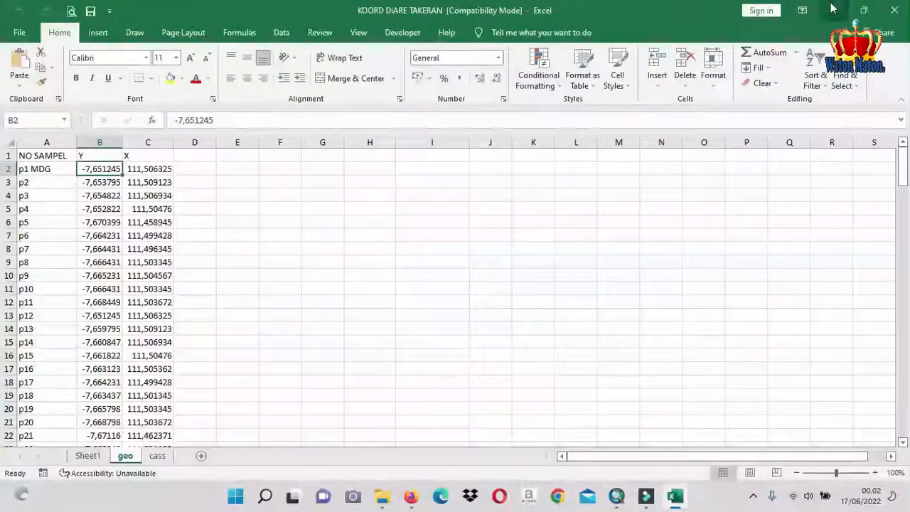
click(833, 10)
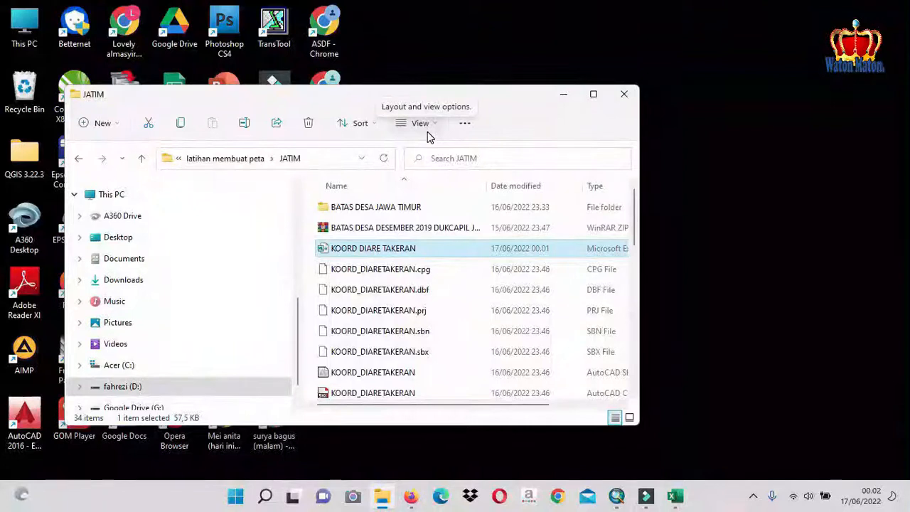
click(564, 100)
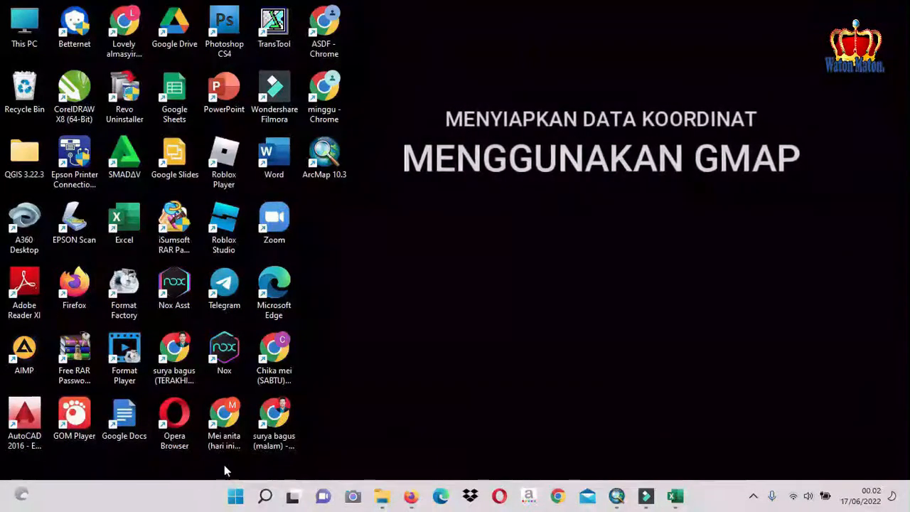
Launch Firefox, search the web for GMAP and open Google Maps from the results
double_click(74, 284)
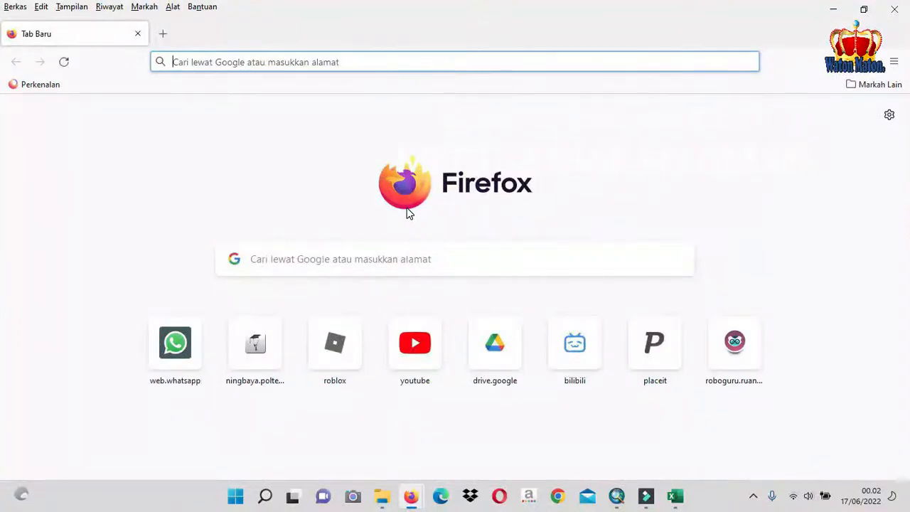
text(GMAP)
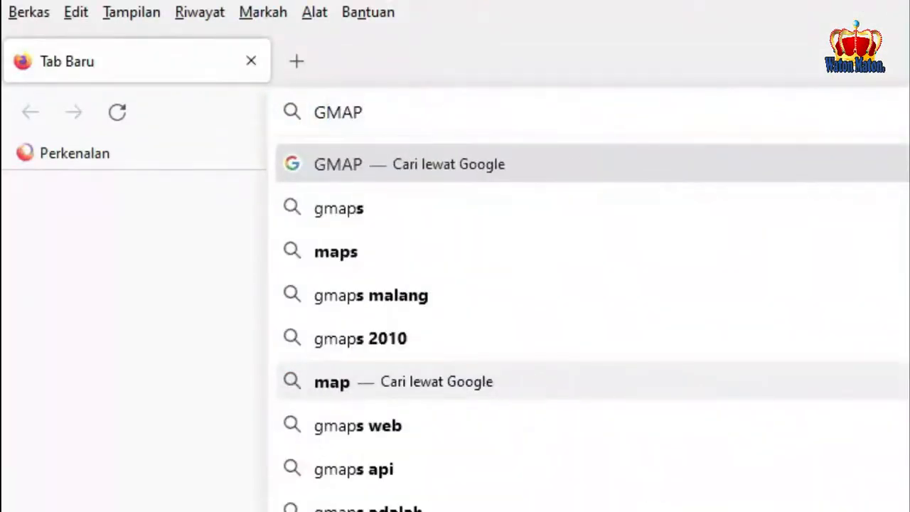
key(Return)
click(325, 469)
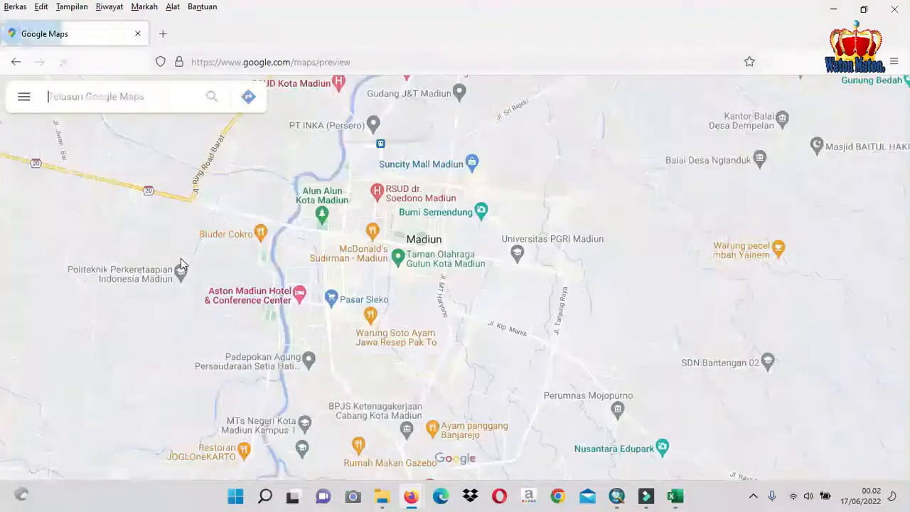
Search the map for DESA KERIK KEC TAKERAN
click(118, 97)
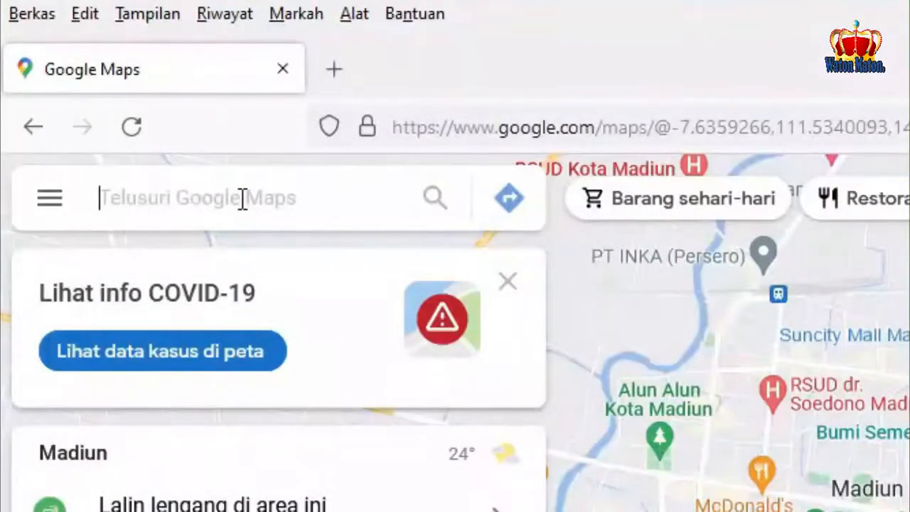
text(DESA)
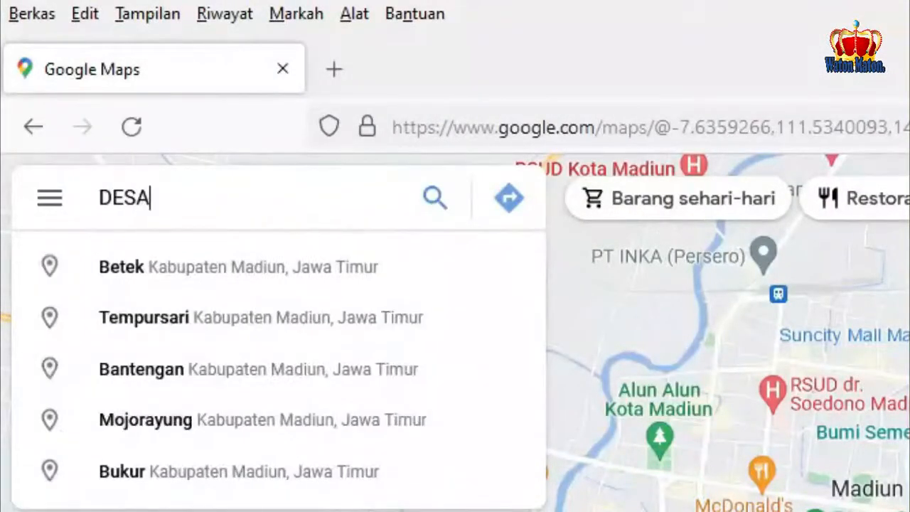
text( KERIK KEC)
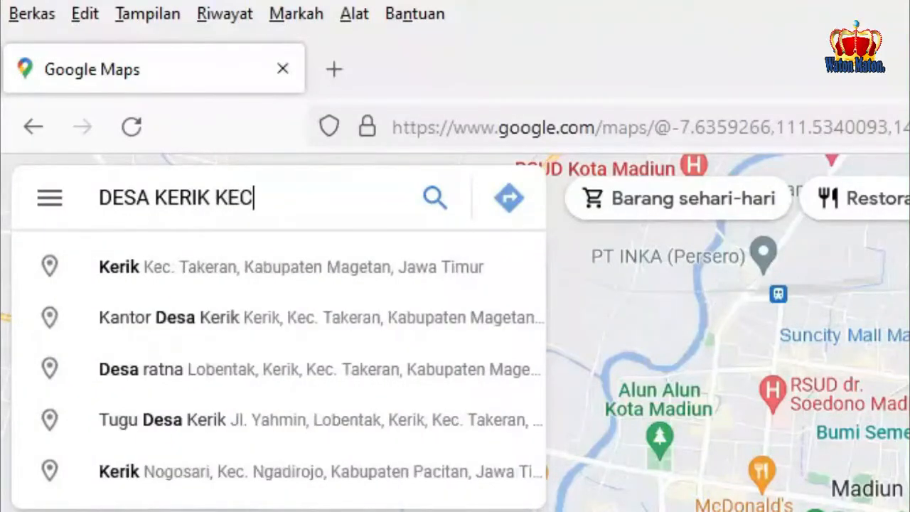
text( TAKERAN)
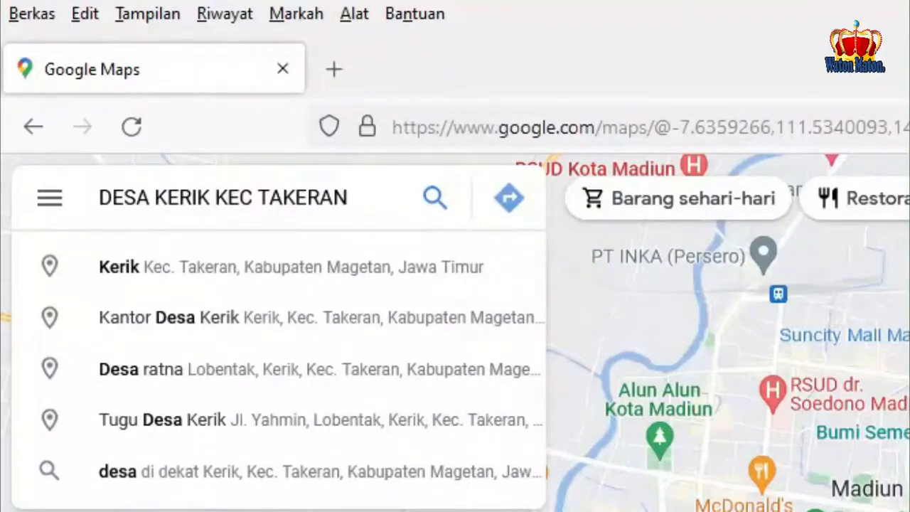
key(Return)
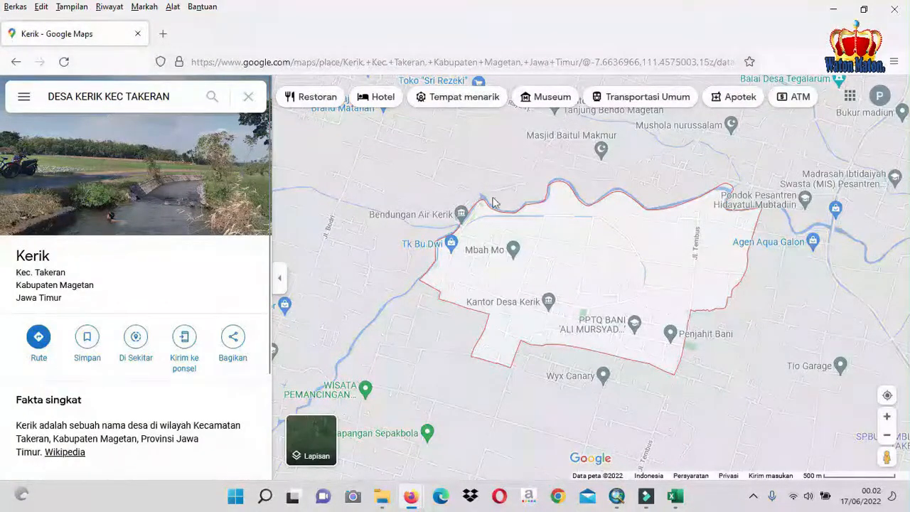
Mark a point on the village road in Kerik, southwest of agen hni magetan, to get its coordinates
scroll(603, 297, up, 3)
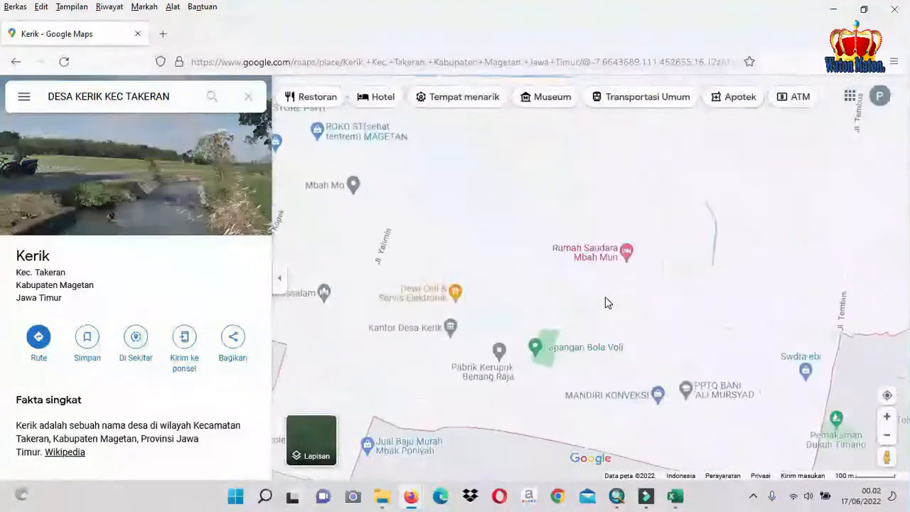
scroll(605, 297, up, 2)
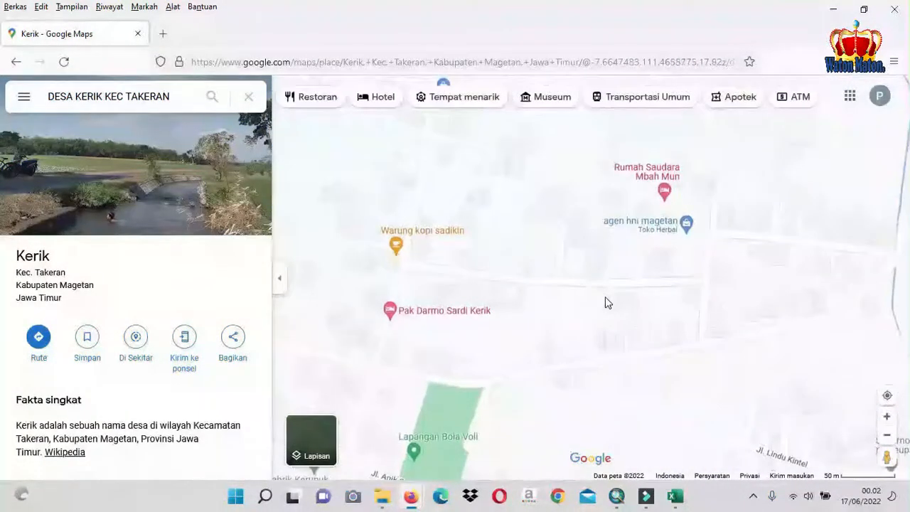
scroll(605, 303, up, 2)
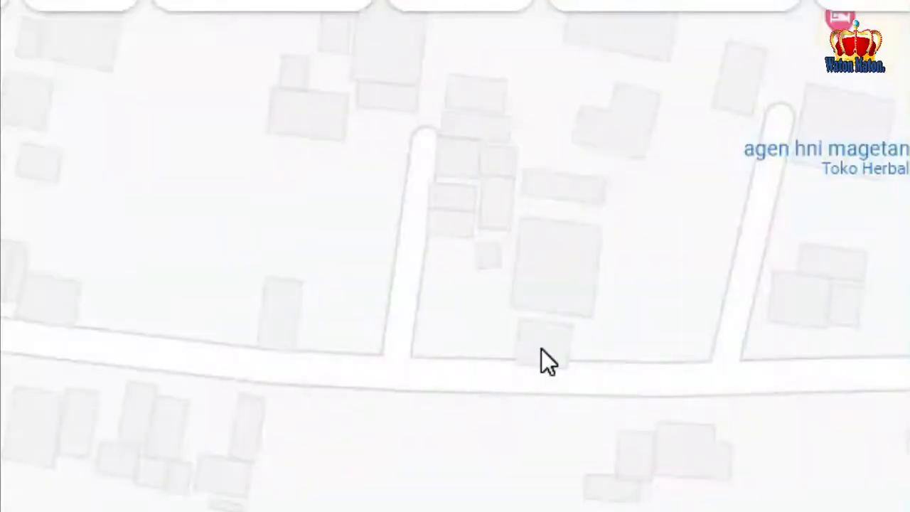
click(541, 349)
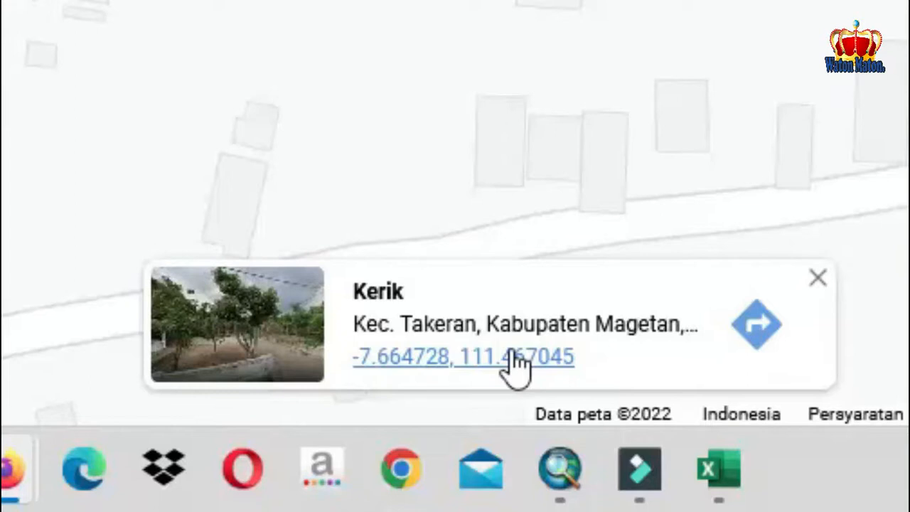
right_click(517, 362)
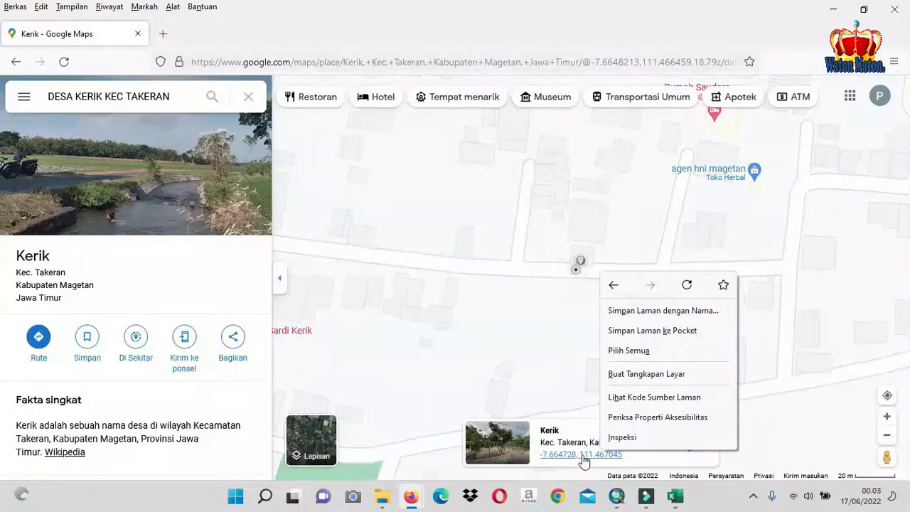
Switch to the KOORD DIARE TAKERAN workbook in Excel and add a new worksheet named DATA1
click(682, 502)
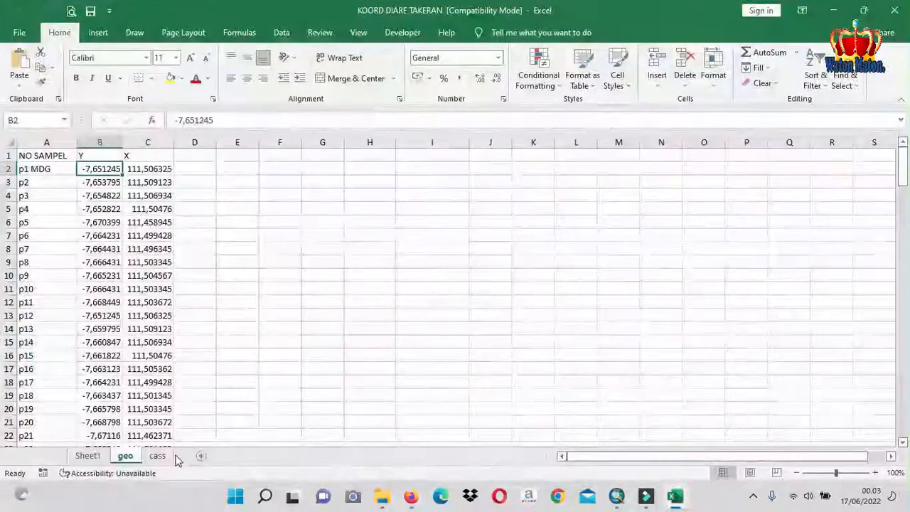
click(201, 457)
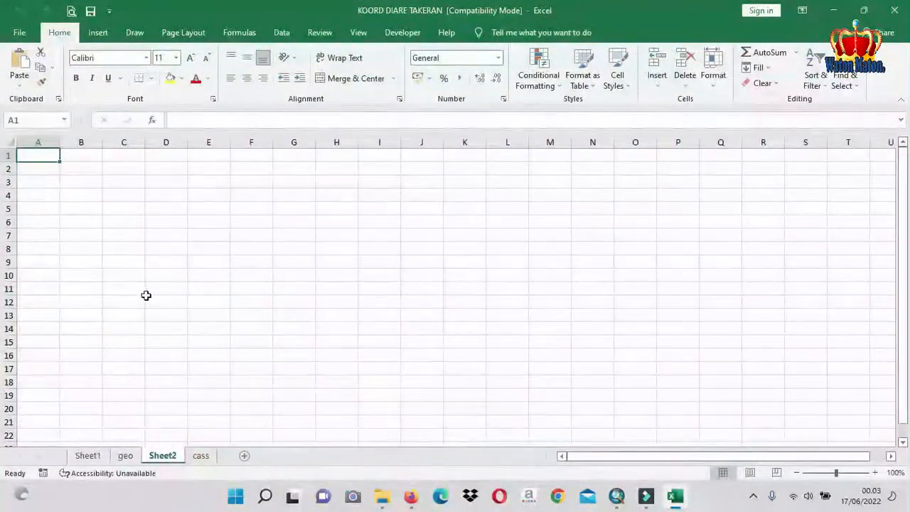
right_click(163, 456)
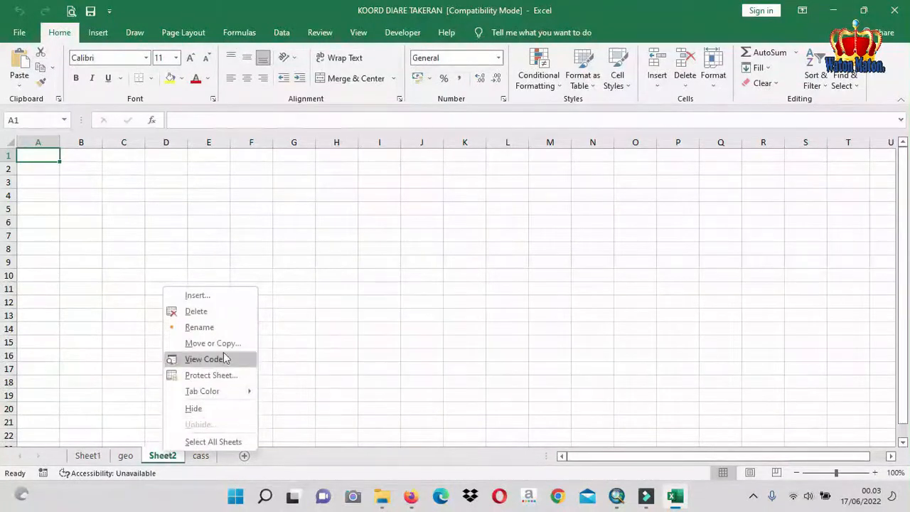
click(219, 326)
text(DATA1)
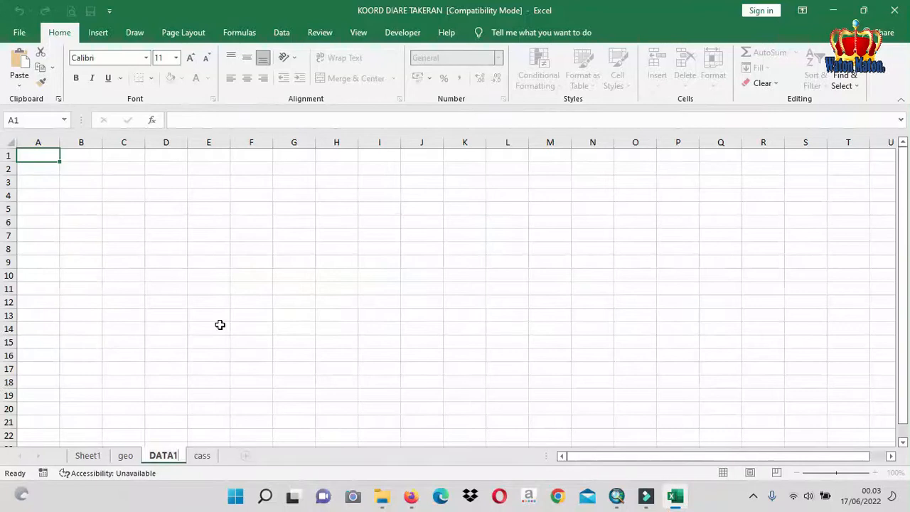
click(48, 169)
Enter the header N\KODE SAMPEL in cell A1 and widen column A to fit it
click(47, 155)
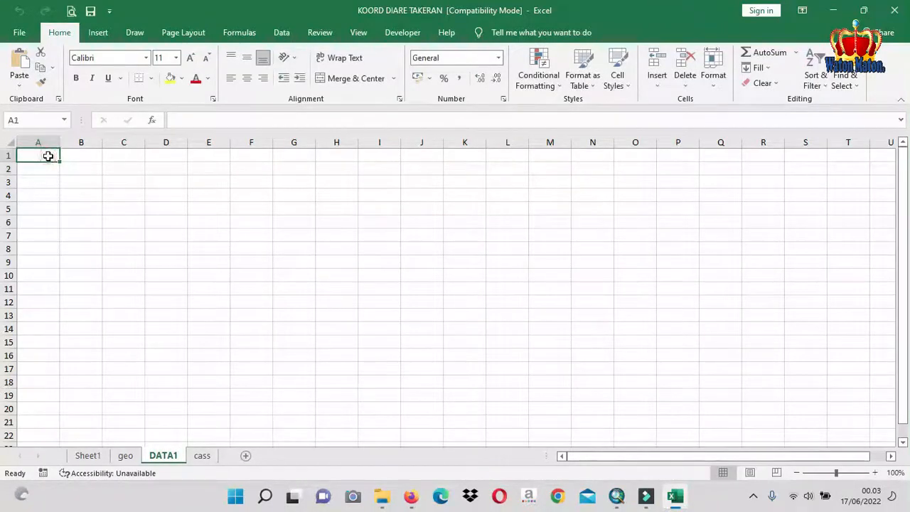
click(47, 156)
text(N\)
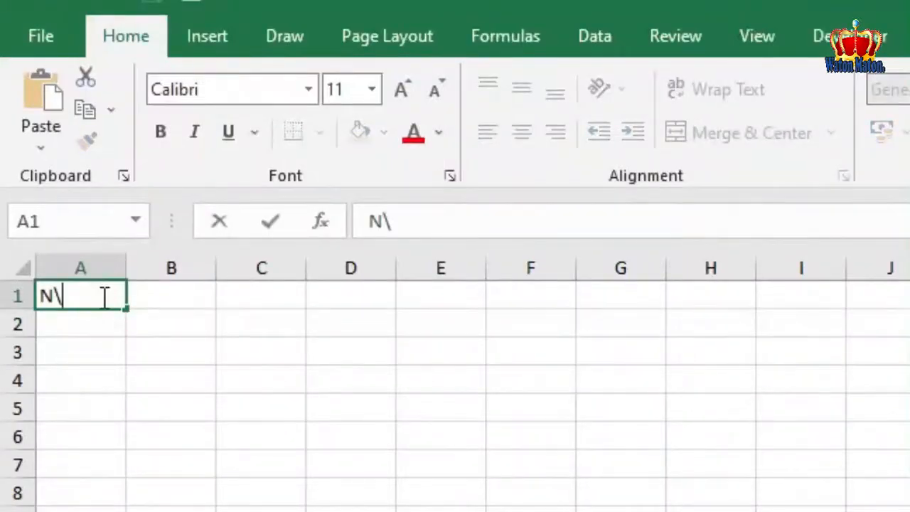
text(KODE SAM)
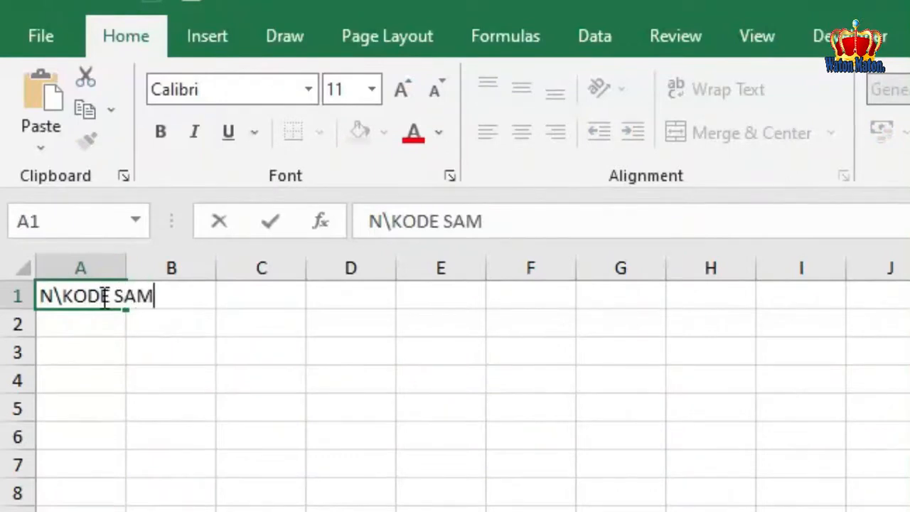
text(PEL)
key(Tab)
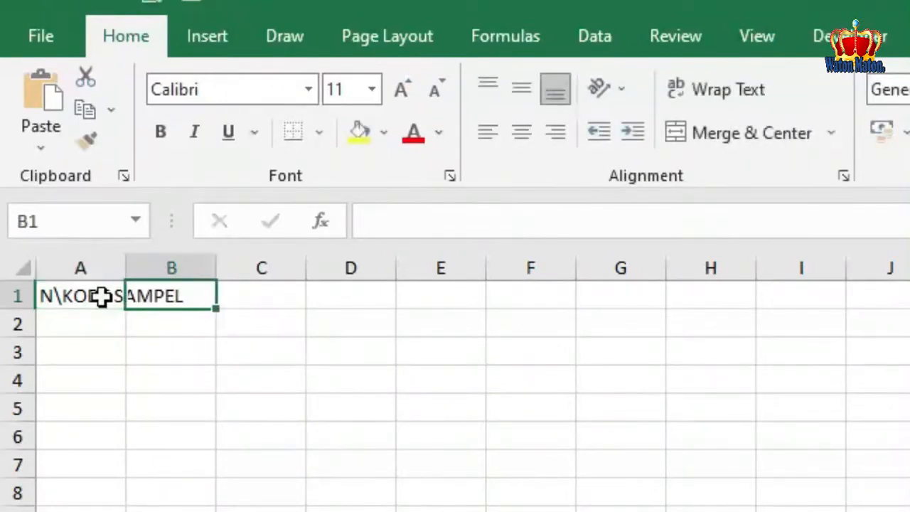
drag(125, 268, 219, 270)
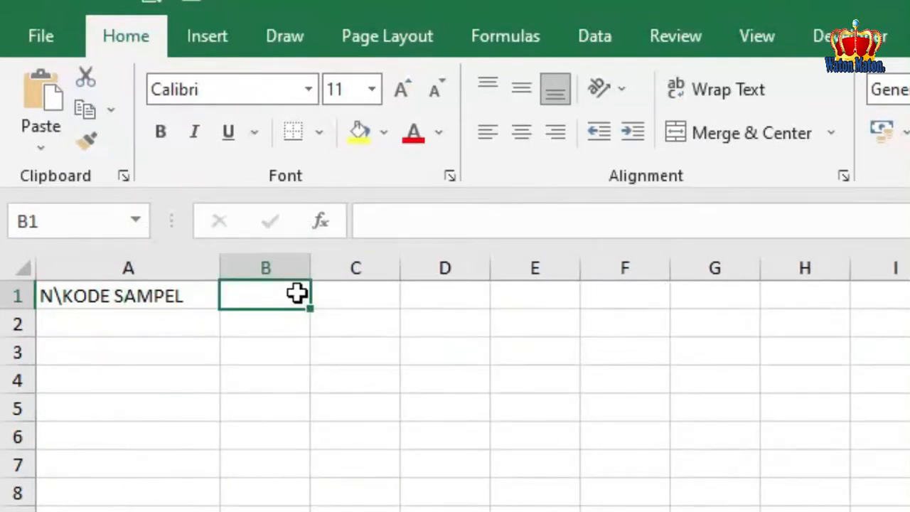
Enter the coordinate headers Y in cell B1 and X in cell C1
text(Y)
key(Tab)
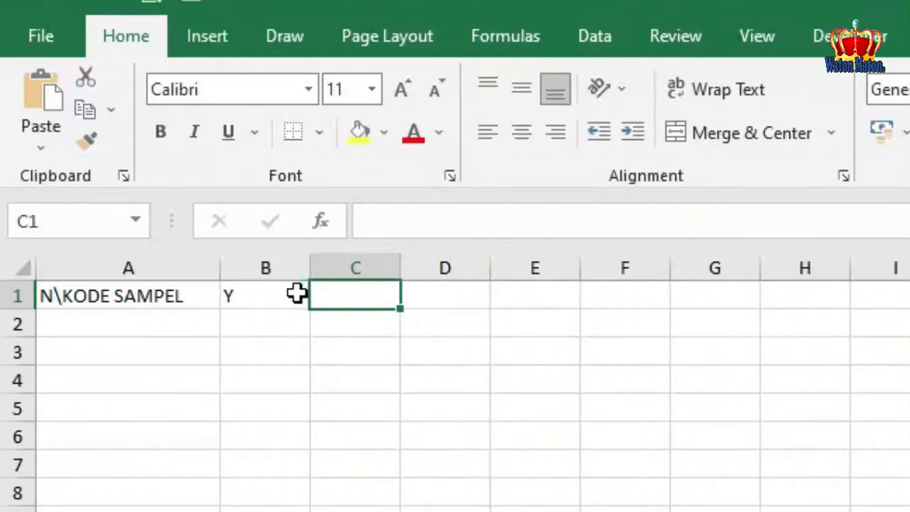
text(X)
key(Return)
Enter the sample code P1 in cell A2 under the N\KODE SAMPEL header
key(Up)
key(Left)
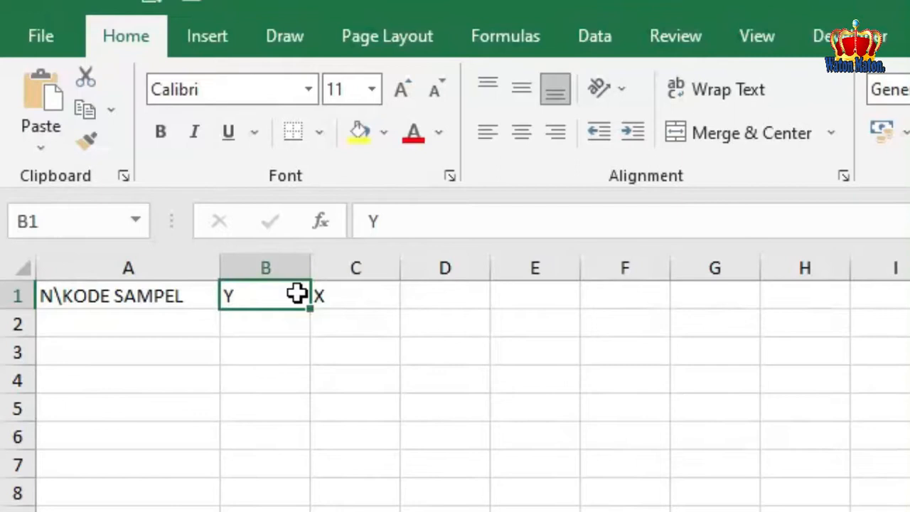
key(Right)
key(Left)
key(Down)
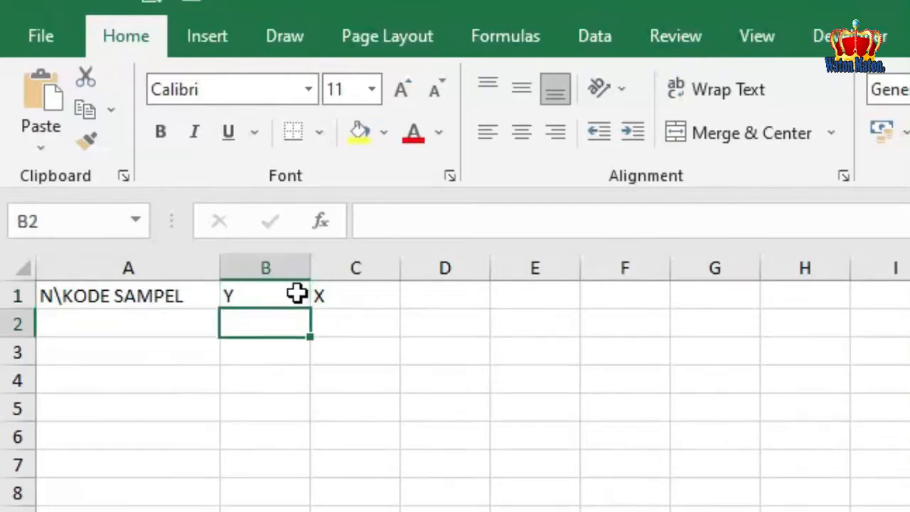
key(Left)
text(P)
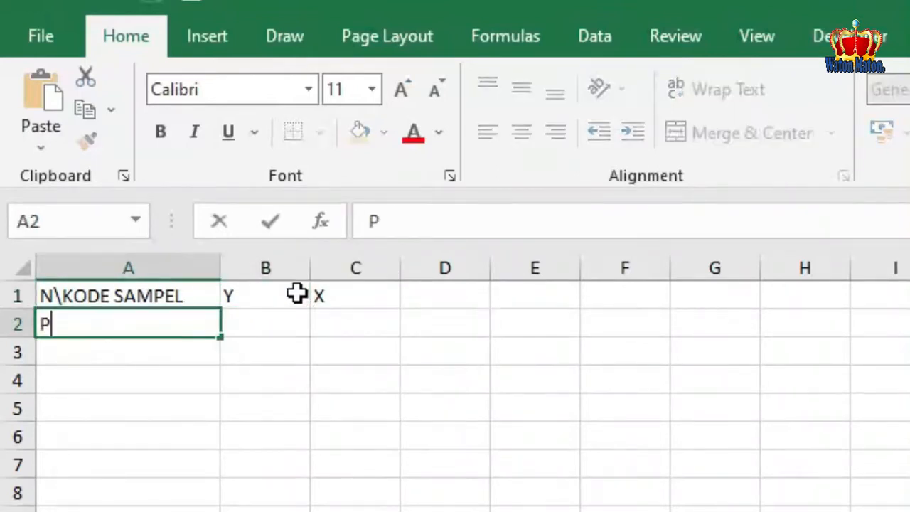
key(BackSpace)
text(K1)
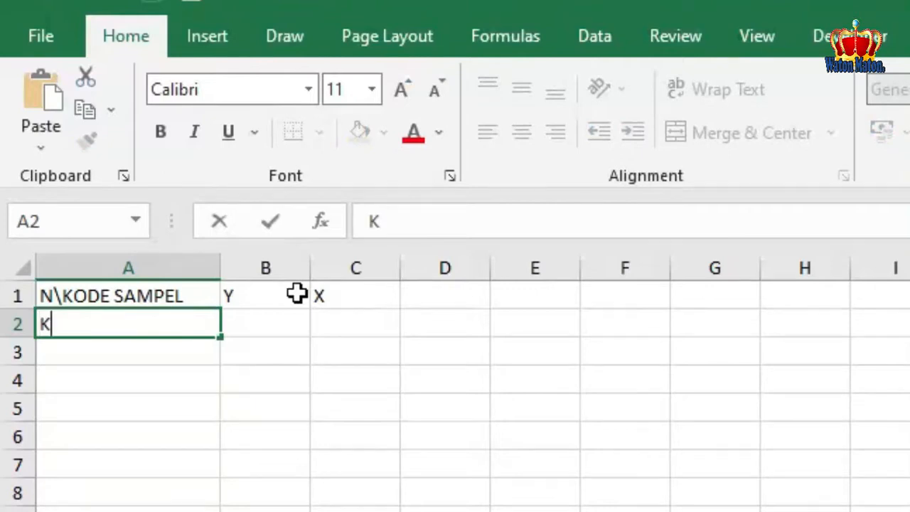
key(BackSpace)
key(BackSpace)
text(P1)
key(Return)
Enter P2 in cell A3 and fill the sample code series down column A to P16 in cell A17
text(P1)
key(BackSpace)
text(2)
key(Return)
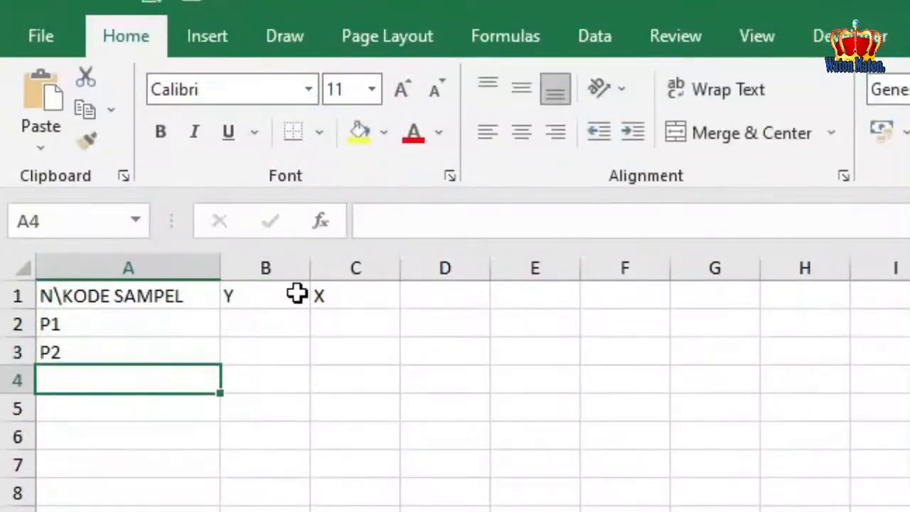
drag(192, 321, 226, 508)
click(268, 322)
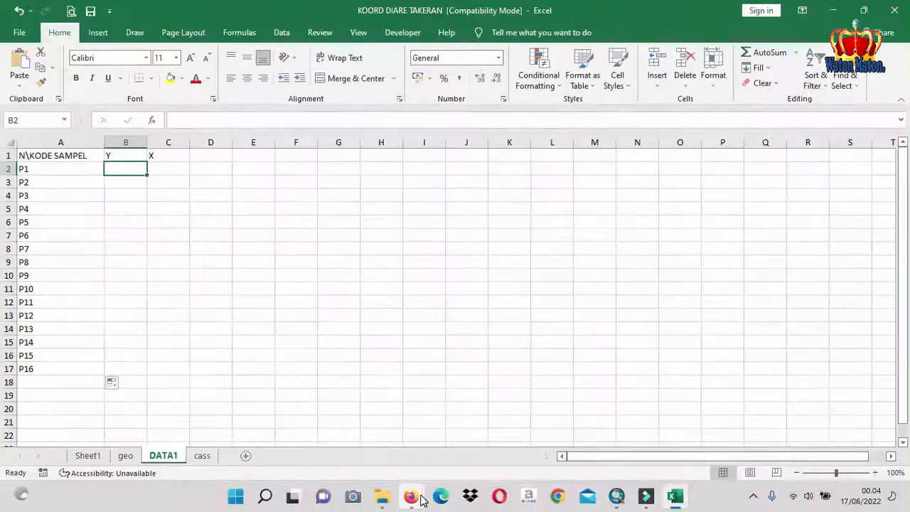
Switch to the Google Maps page for Kerik in Firefox and try to copy the marked point's coordinates from its info card
mouse_move(416, 497)
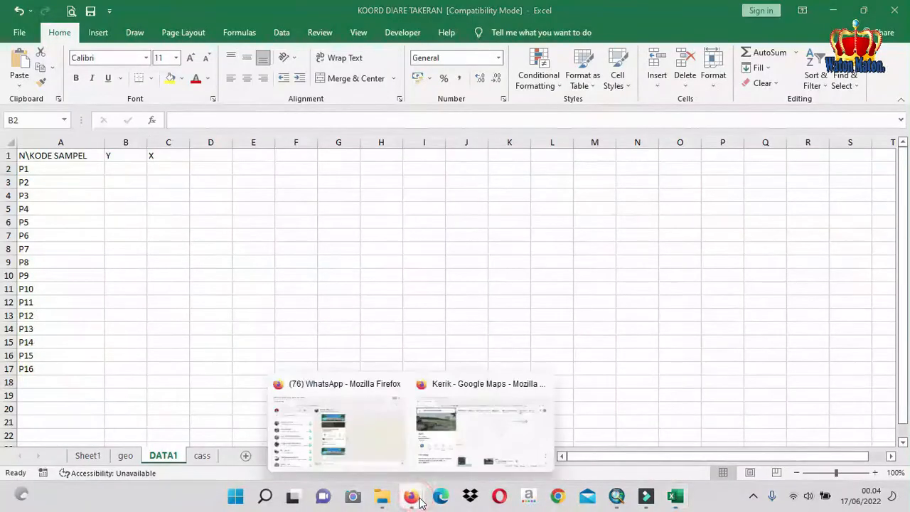
click(443, 449)
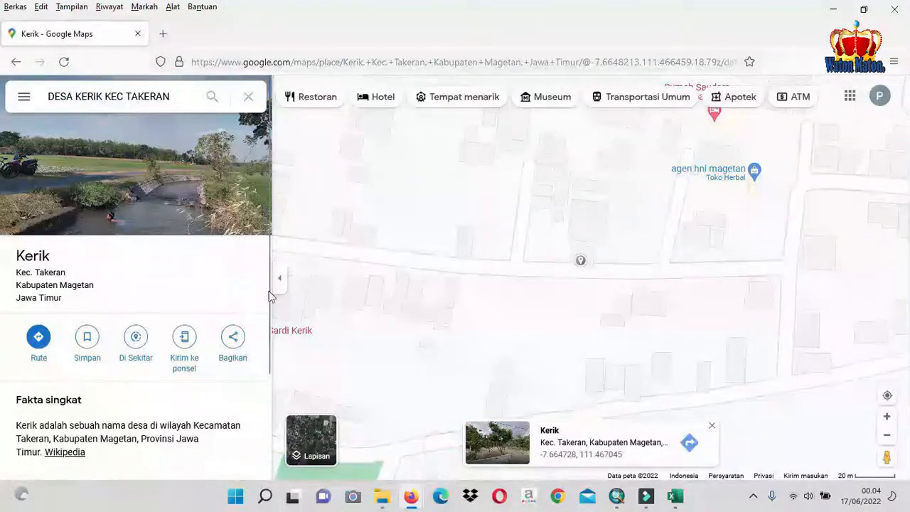
right_click(593, 461)
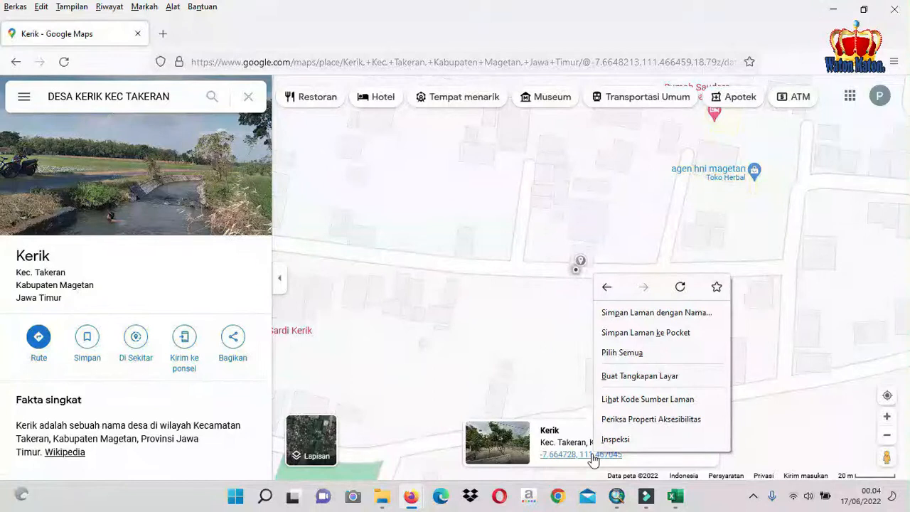
drag(593, 461, 549, 468)
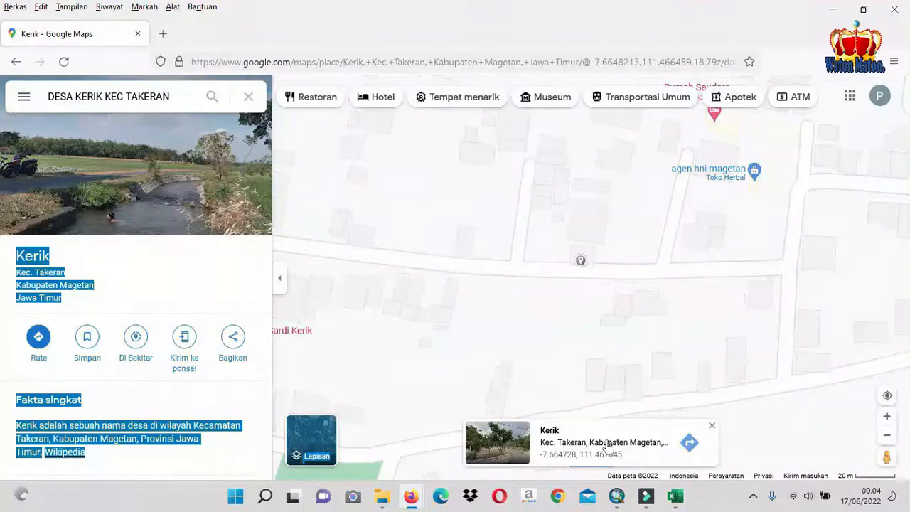
Paste a screenshot of the Google Maps page into the DATA1 sheet in Excel and shrink it to about 17.49 by 9.83 cm
click(676, 497)
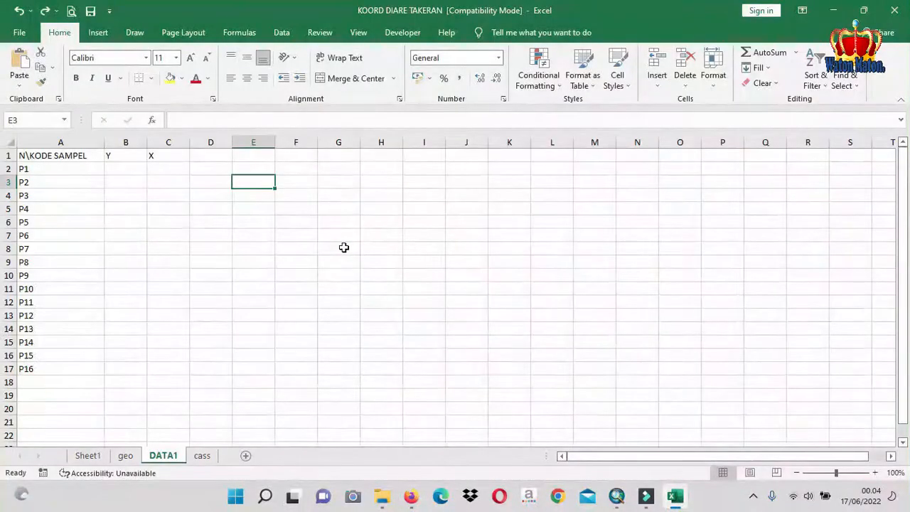
key(ctrl+v)
mouse_move(397, 351)
mouse_down()
mouse_move(381, 327)
mouse_move(379, 347)
mouse_up()
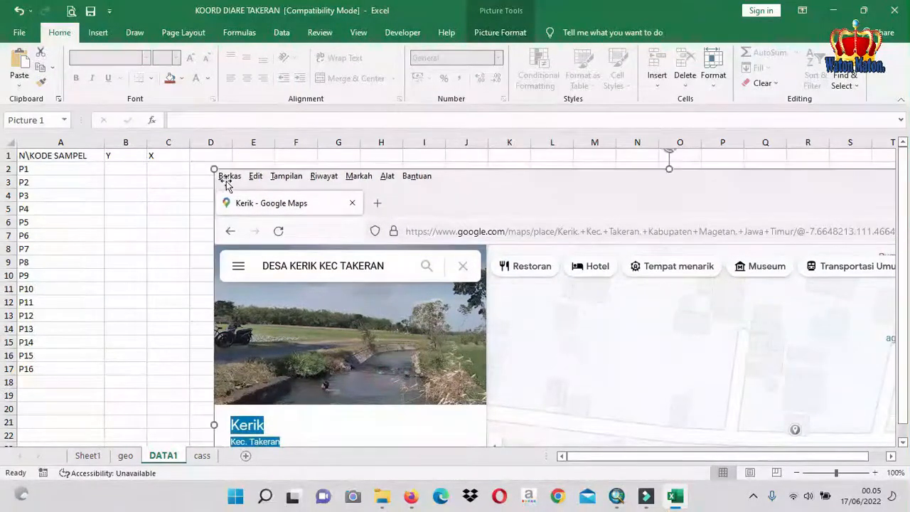
drag(213, 168, 512, 376)
drag(644, 367, 324, 141)
drag(576, 377, 300, 192)
drag(536, 410, 482, 316)
drag(794, 151, 619, 337)
drag(476, 353, 511, 238)
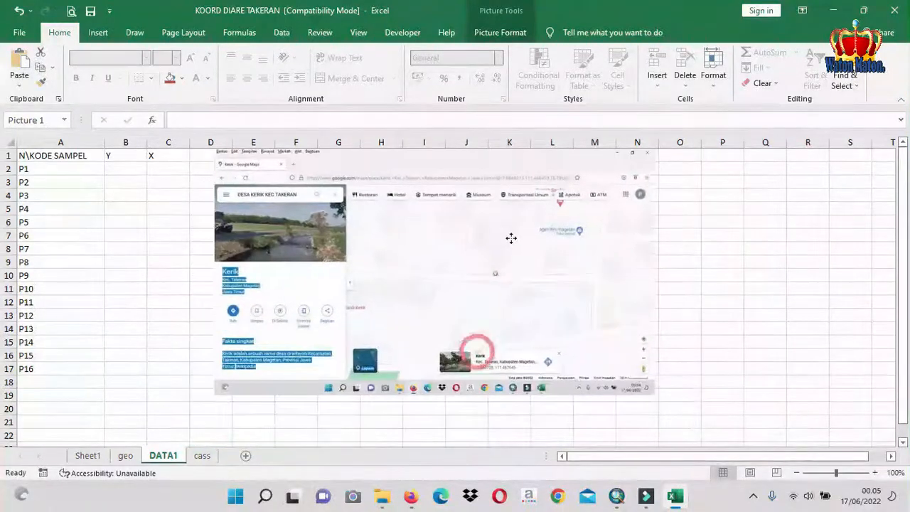
Crop the screenshot to the Kerik info card with the coordinates and place it beside the X header at column D
double_click(515, 361)
click(752, 61)
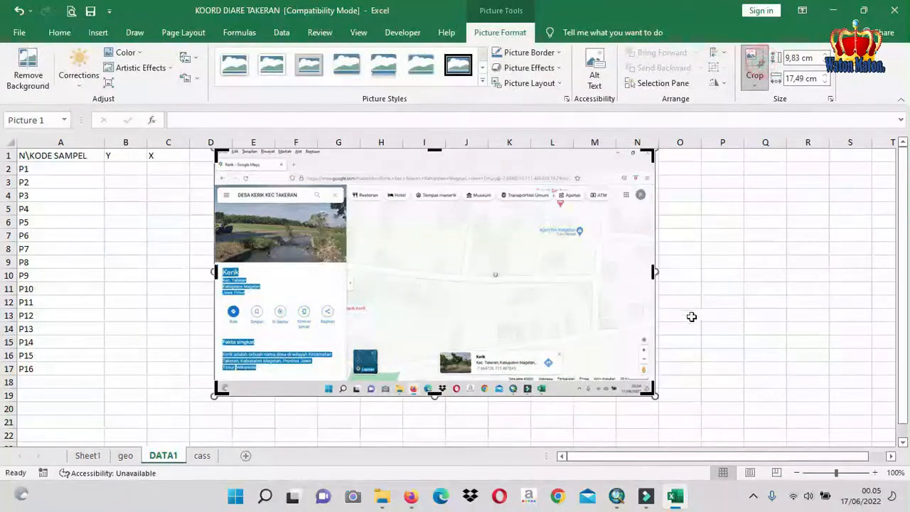
drag(654, 271, 558, 270)
drag(214, 271, 439, 321)
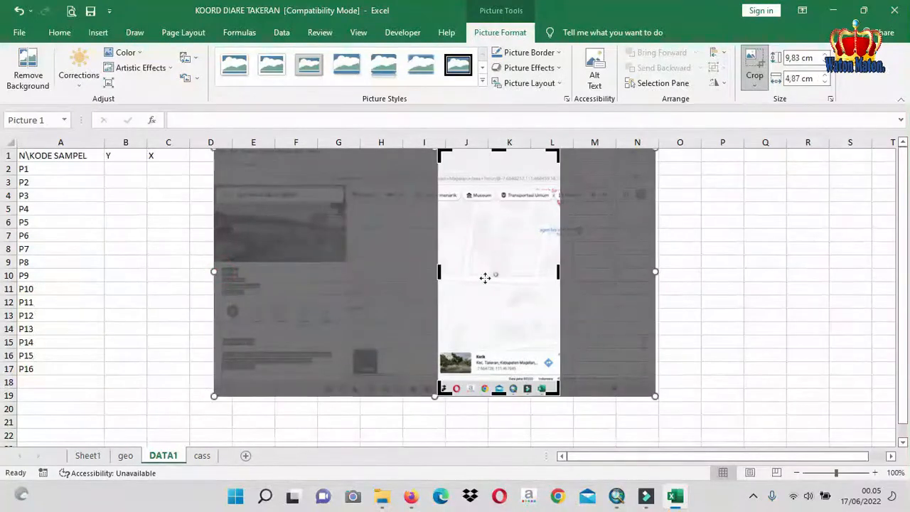
drag(500, 150, 492, 347)
drag(500, 393, 289, 154)
click(806, 342)
Enter the Y coordinate -7,664728 for P1 in cell B2
click(179, 182)
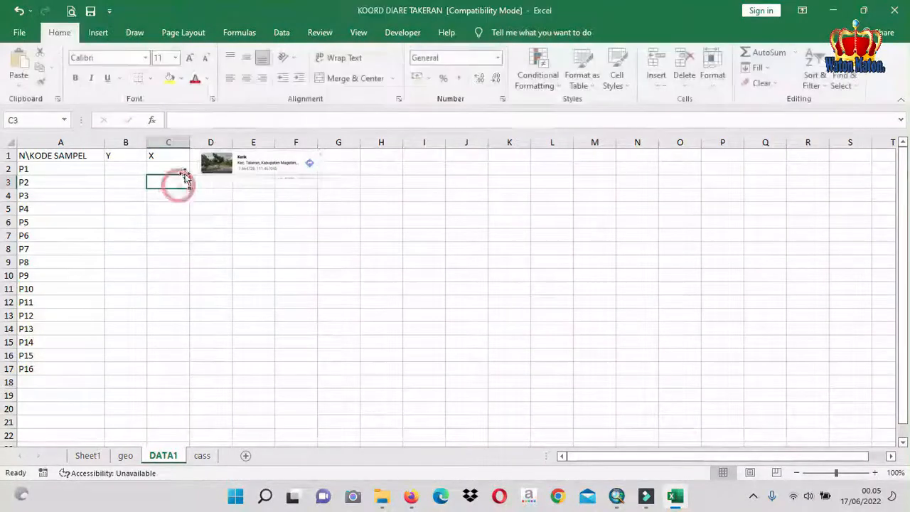
click(845, 474)
scroll(412, 311, up, 1)
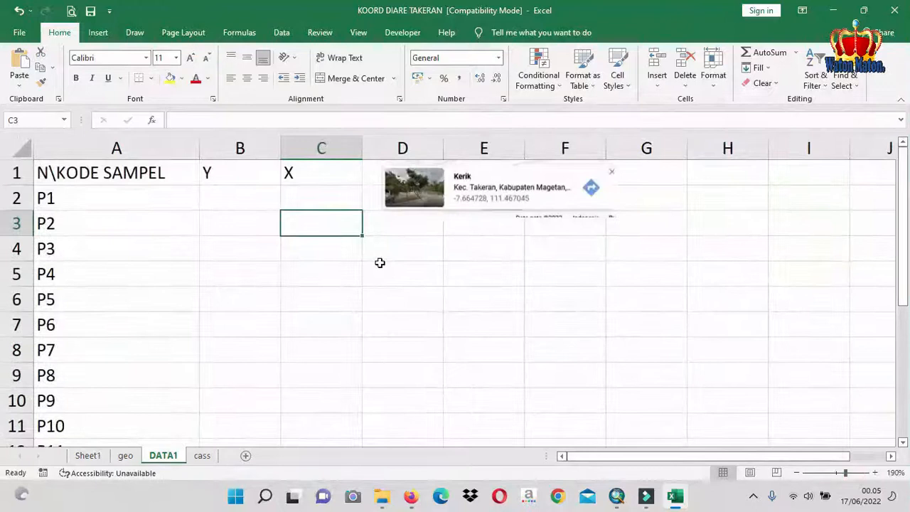
click(153, 204)
click(237, 206)
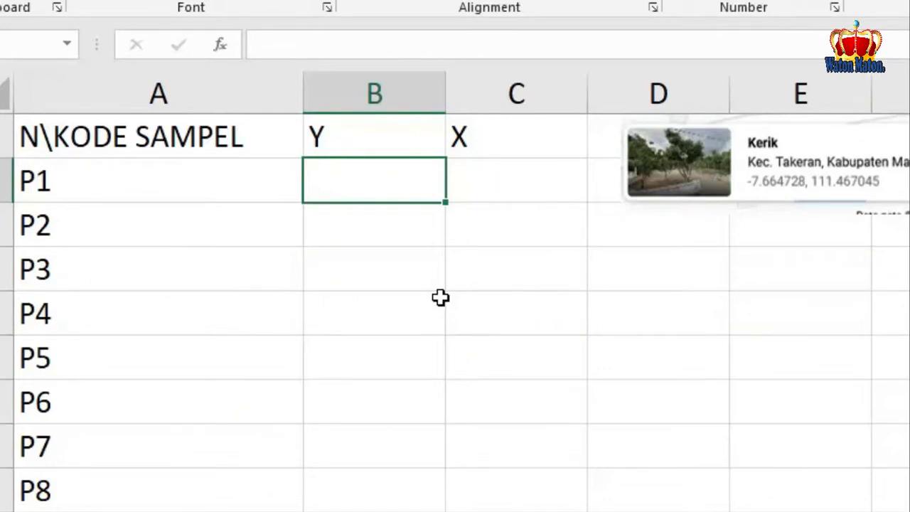
text(-7,66)
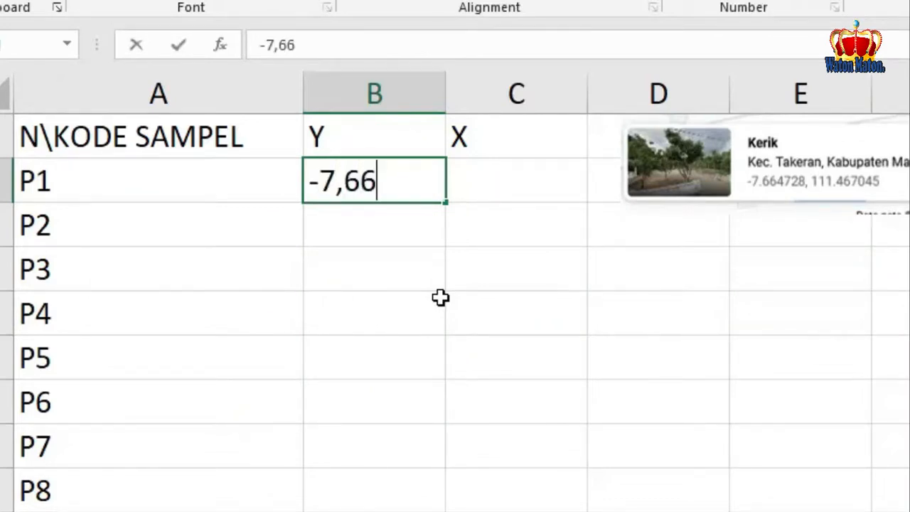
text(4728)
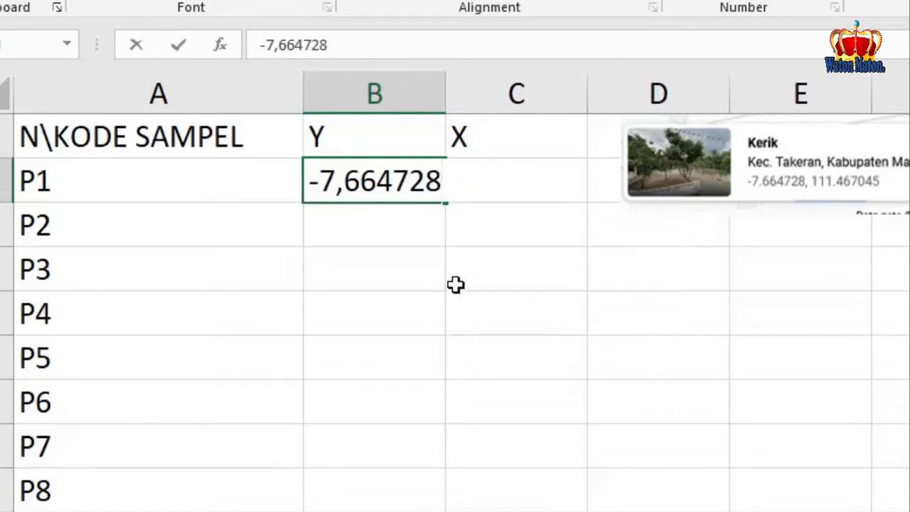
Enter the X coordinate 111,467045 for P1 in cell C2
click(524, 223)
click(521, 184)
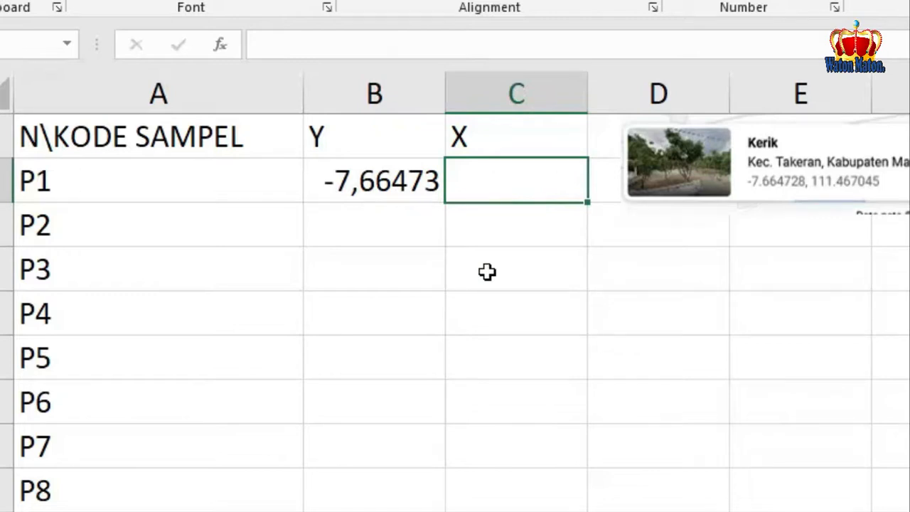
text(111)
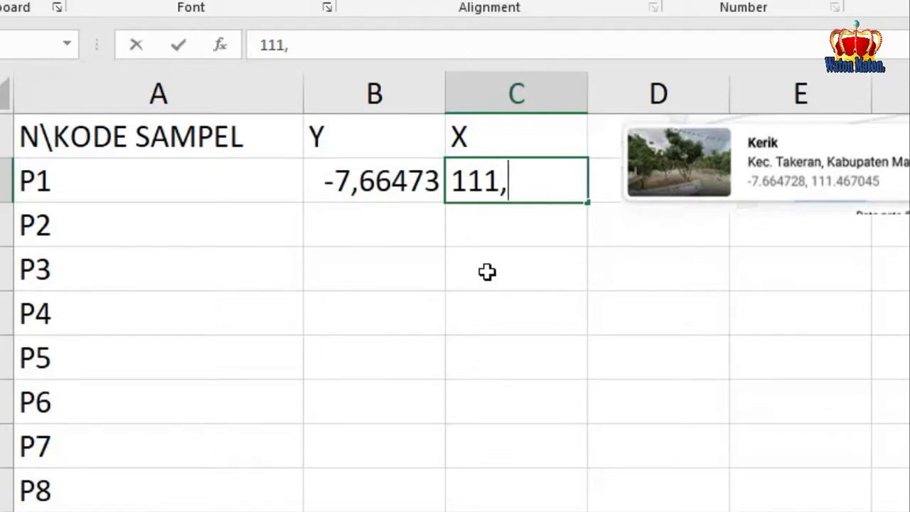
text(,467)
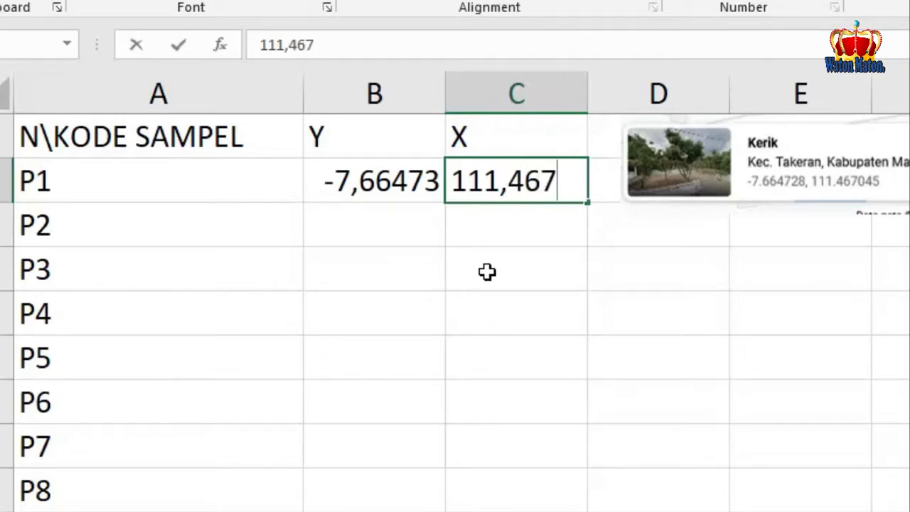
text(045)
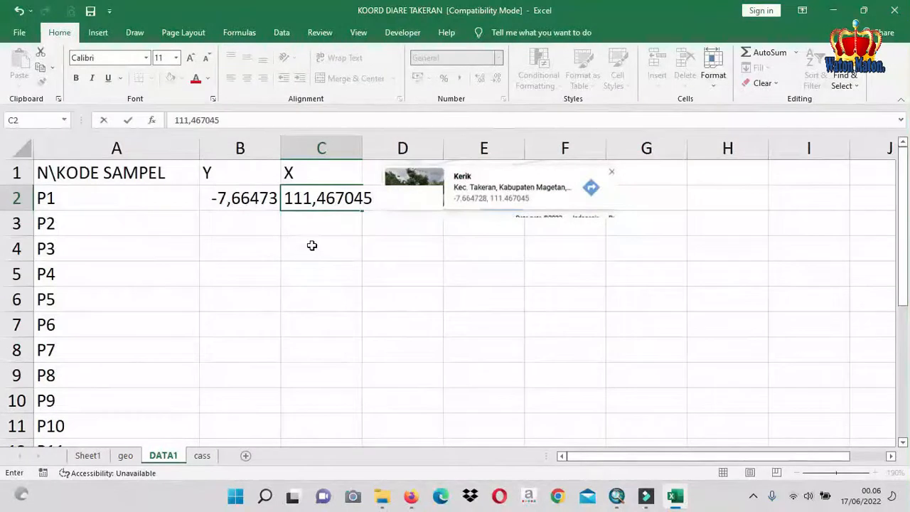
click(402, 243)
Widen columns C and B so the coordinates show all six decimals
drag(361, 141, 425, 150)
drag(281, 150, 328, 160)
click(397, 252)
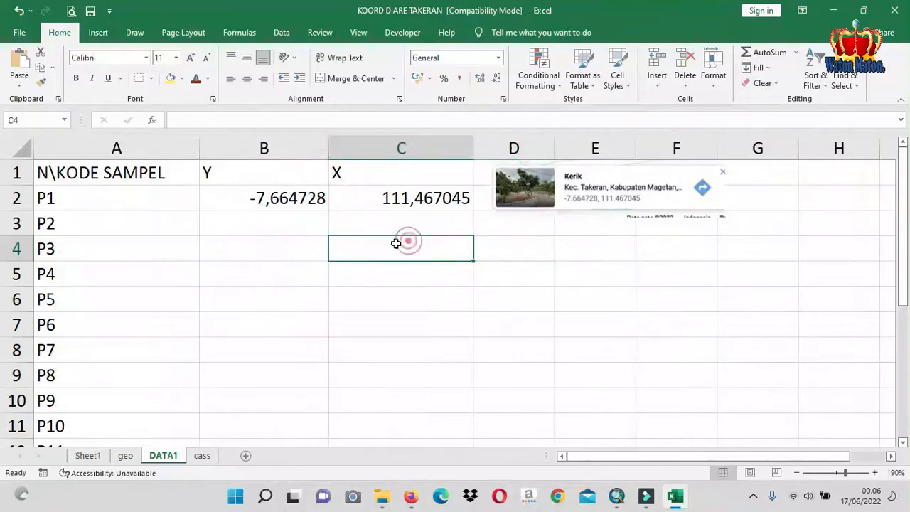
click(275, 199)
click(398, 206)
click(288, 201)
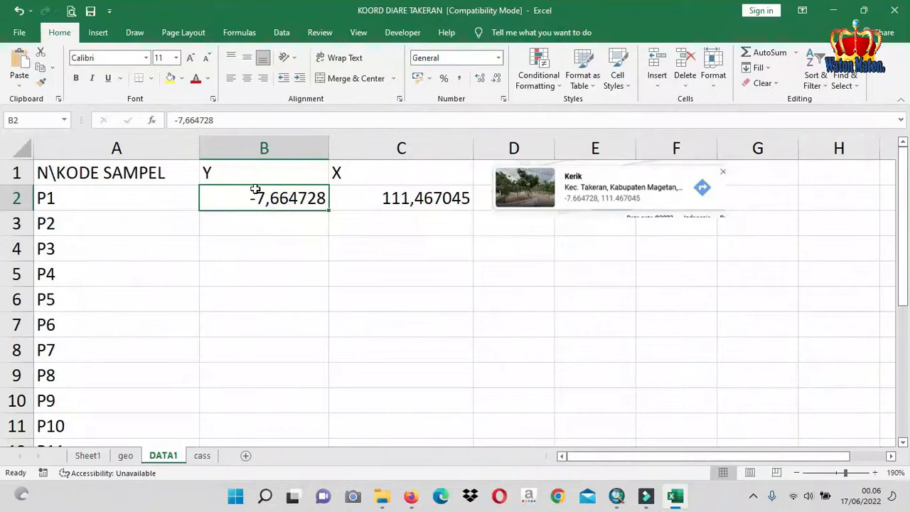
click(419, 196)
Format the coordinate cells B2:C9 as Number with 6 decimal places
drag(257, 198, 380, 204)
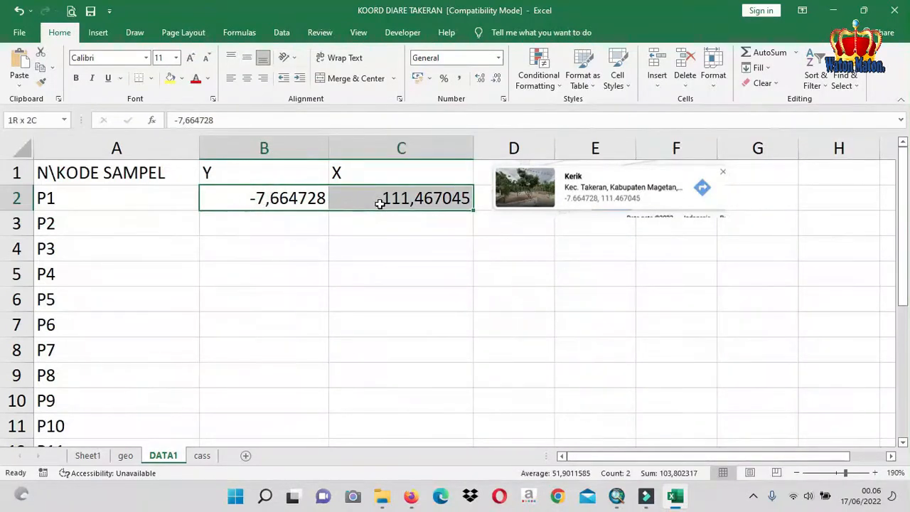
drag(379, 203, 379, 203)
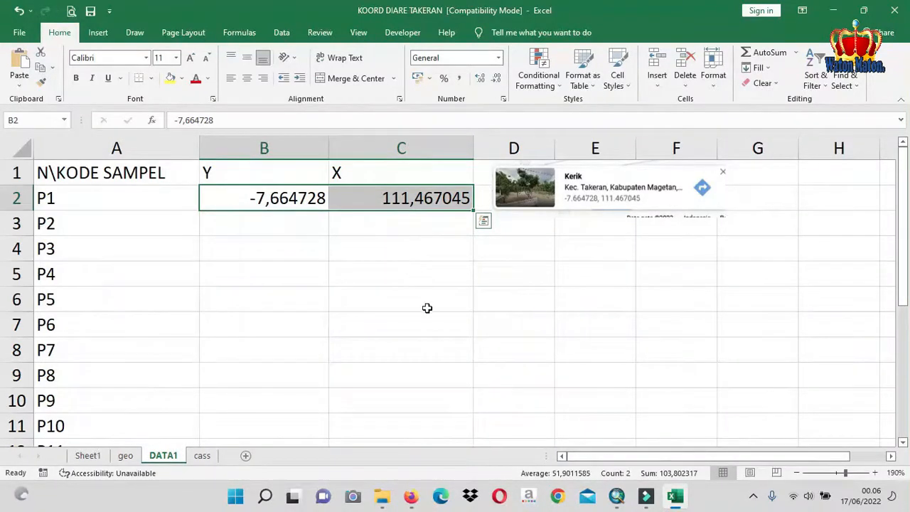
shift+click(426, 372)
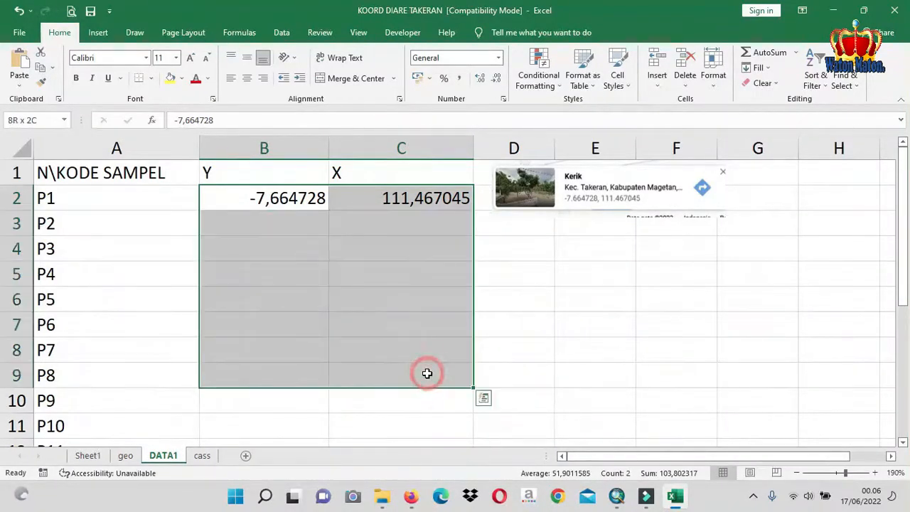
right_click(428, 255)
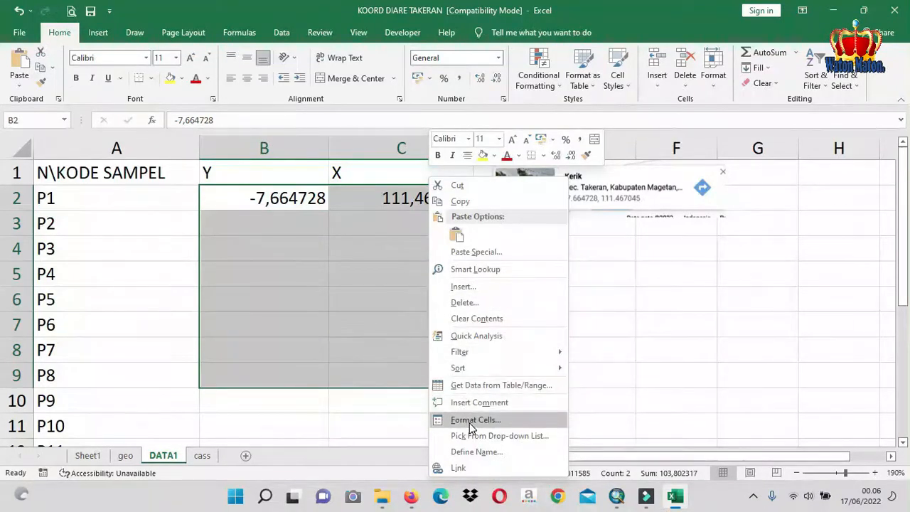
right_click(392, 260)
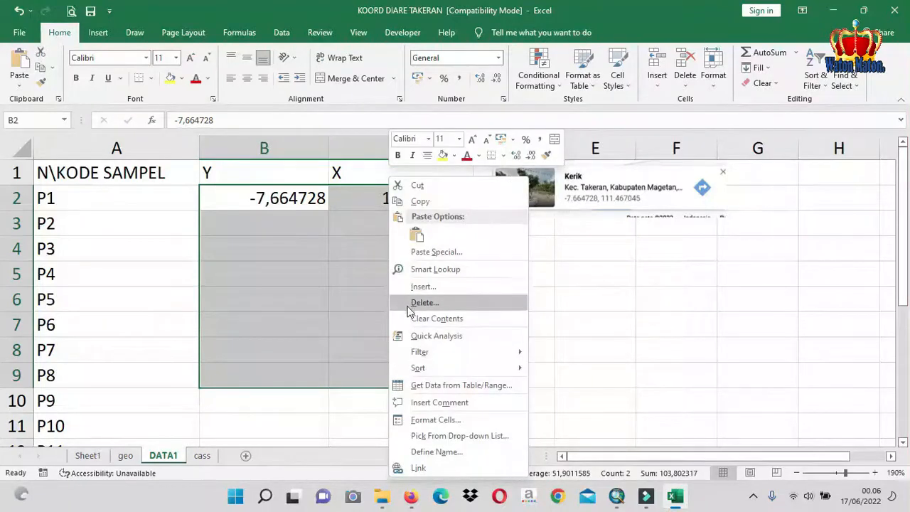
click(437, 420)
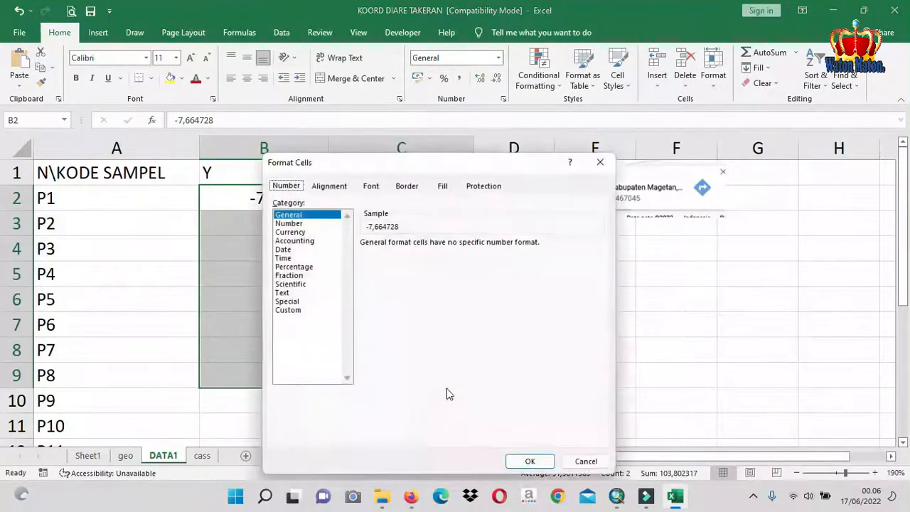
click(294, 223)
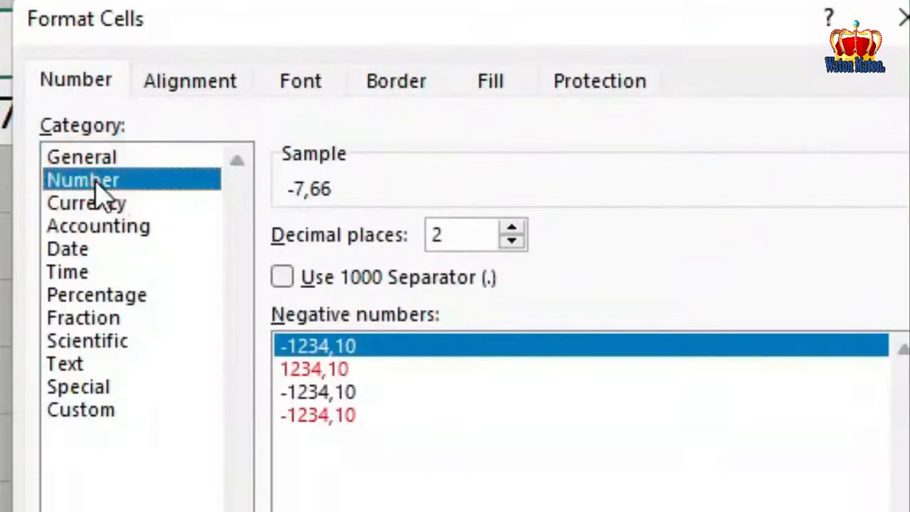
click(513, 229)
click(513, 229)
click(513, 229)
click(513, 230)
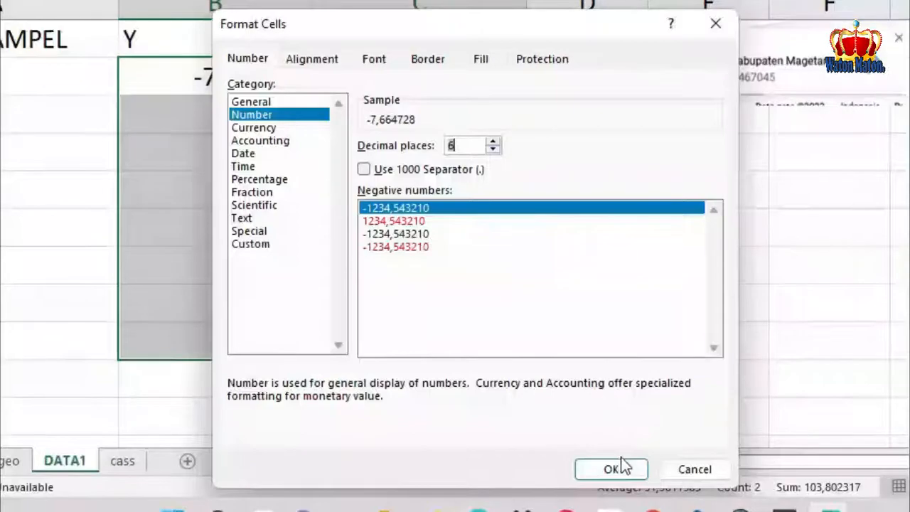
click(619, 467)
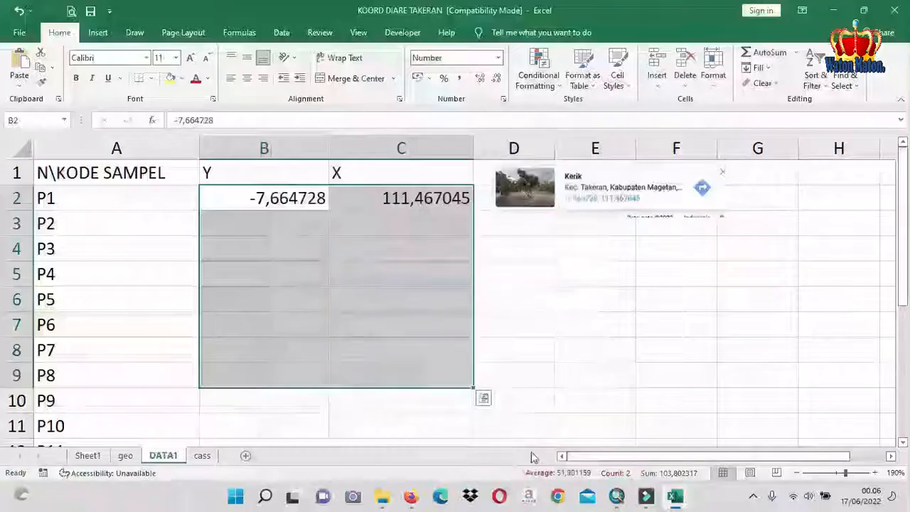
Delete the pasted Kerik map screenshot beside the P1 coordinates on the DATA1 sheet
click(502, 274)
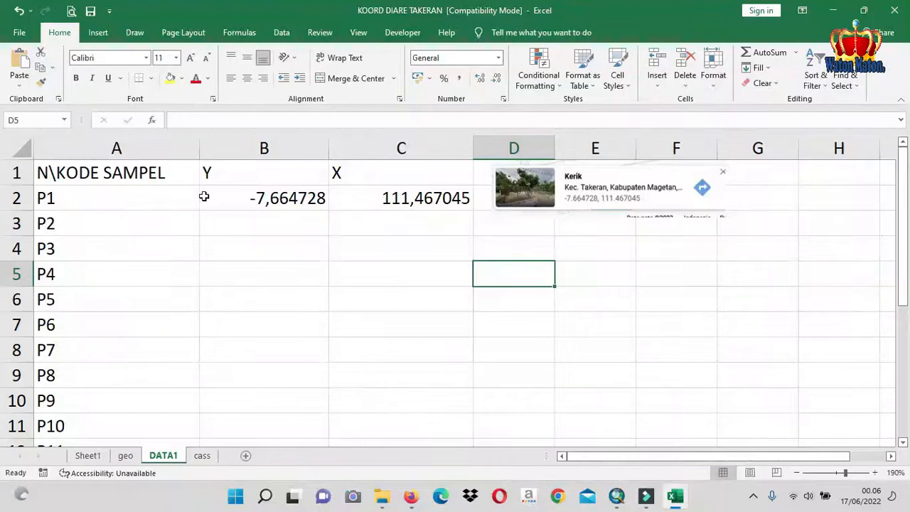
click(642, 194)
key(Delete)
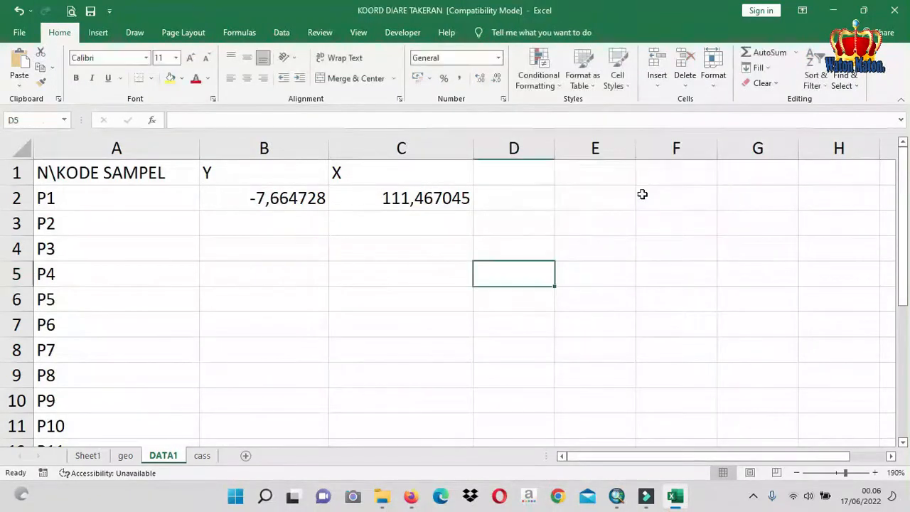
Check the coordinate list on the geo sheet and delete the DATA1 sheet from the workbook
click(126, 457)
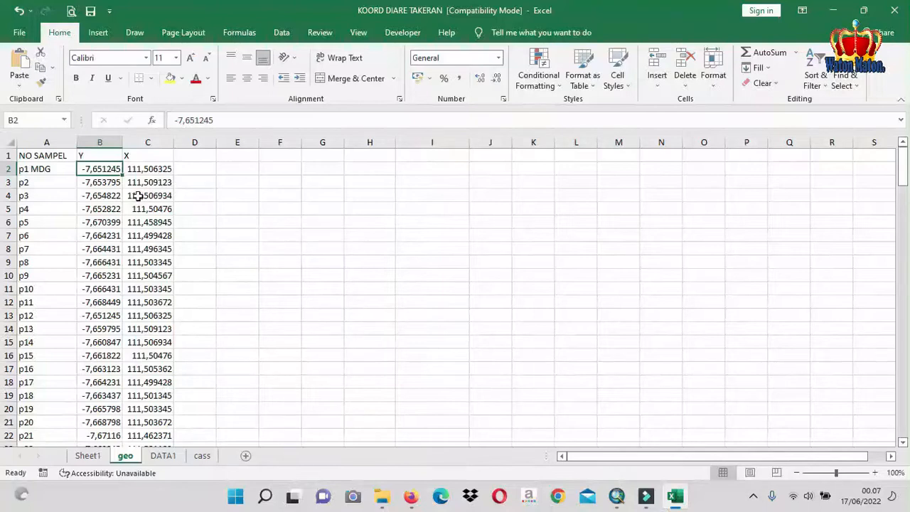
click(164, 455)
right_click(164, 456)
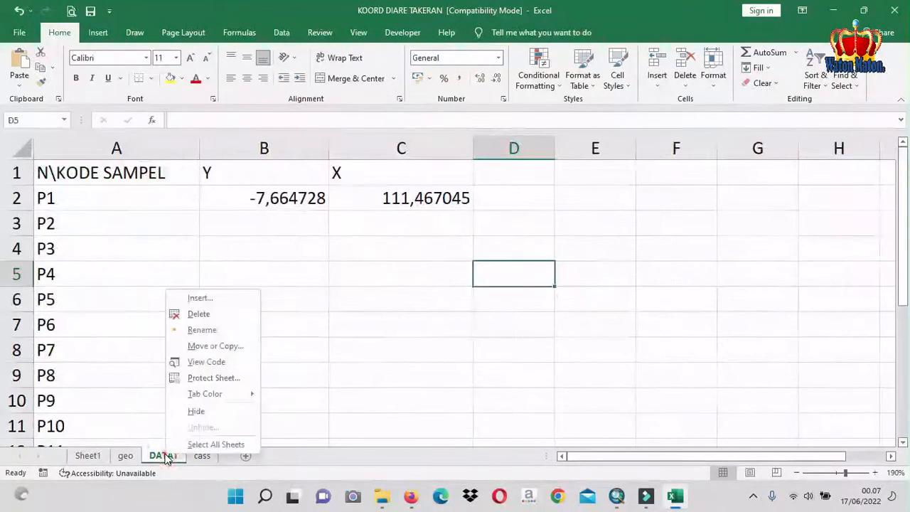
click(218, 314)
click(429, 284)
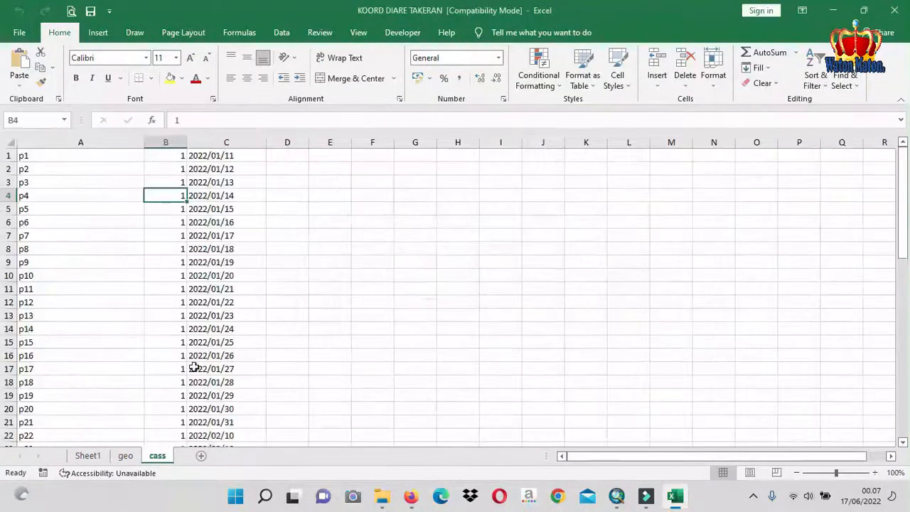
Delete Sheet1, the sheet with the respondent list, from the workbook
click(107, 311)
click(128, 351)
click(92, 457)
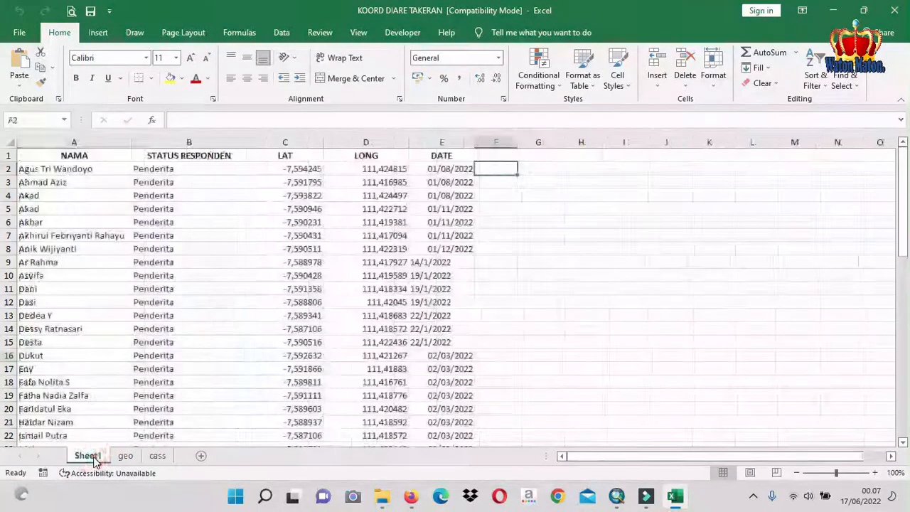
right_click(94, 458)
click(137, 315)
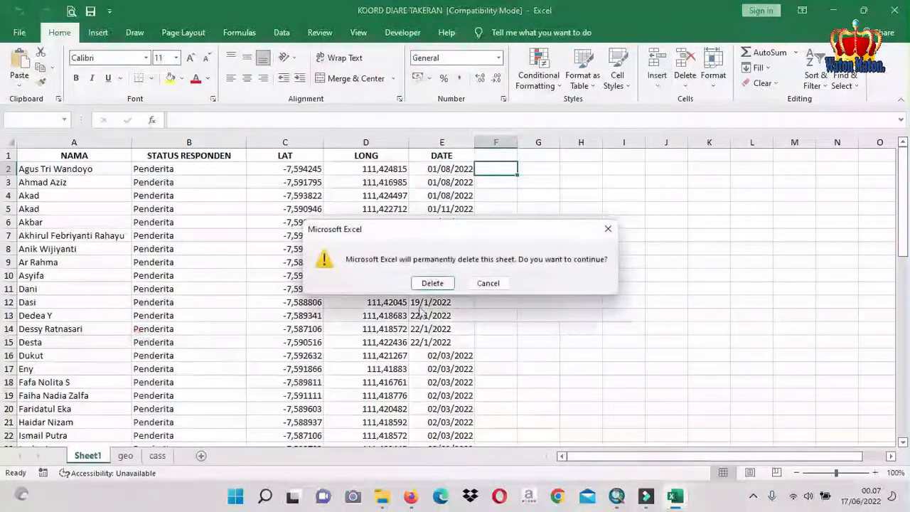
click(433, 282)
Delete the cass sheet so that only the geo sheet is left in the workbook
click(117, 455)
right_click(119, 453)
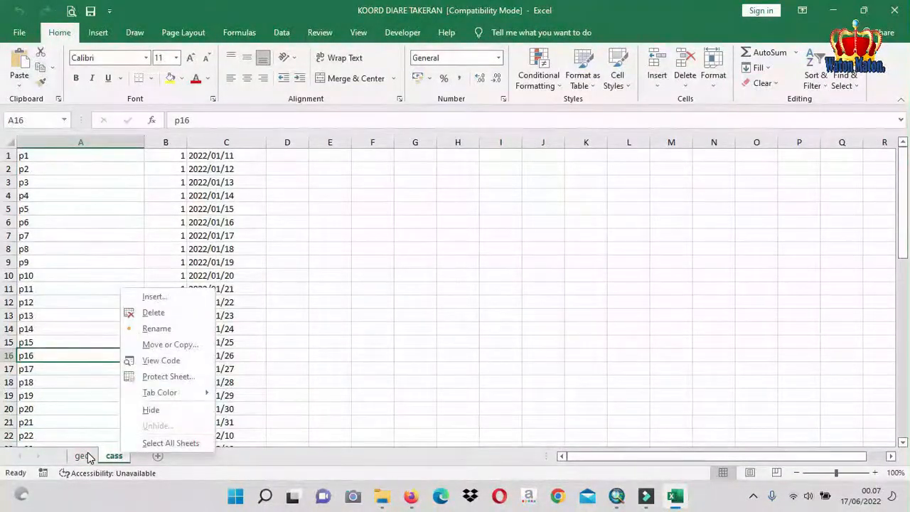
click(165, 313)
click(429, 284)
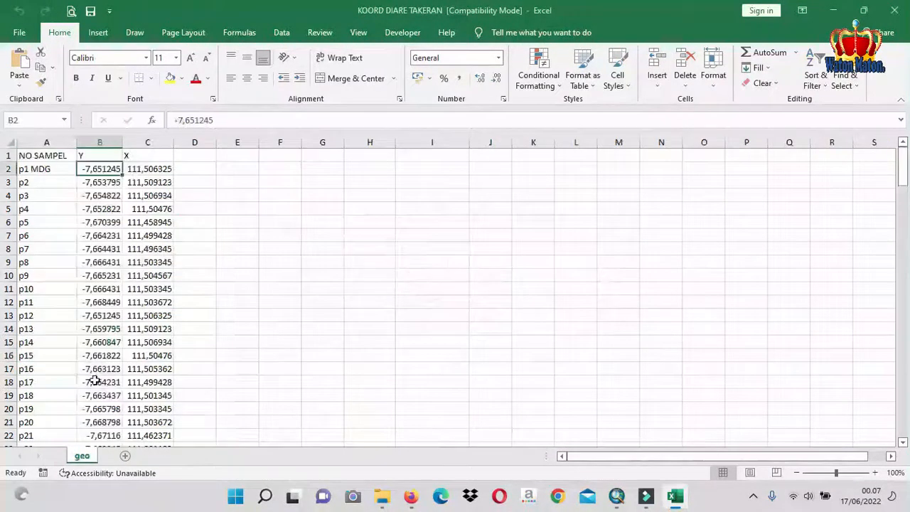
Save the workbook in the JATIM folder as KOORD DIARE TAKERAN, type Excel 97-2003 Workbook, replacing the existing file
click(130, 235)
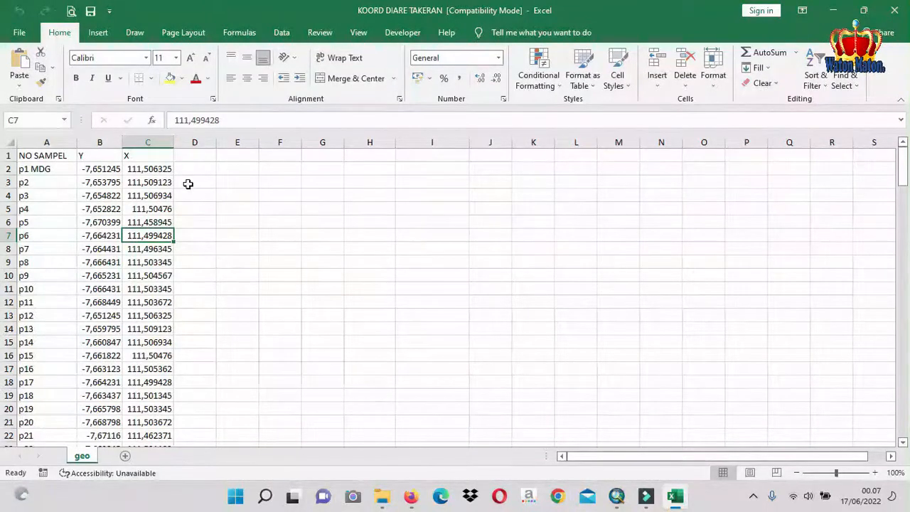
click(19, 32)
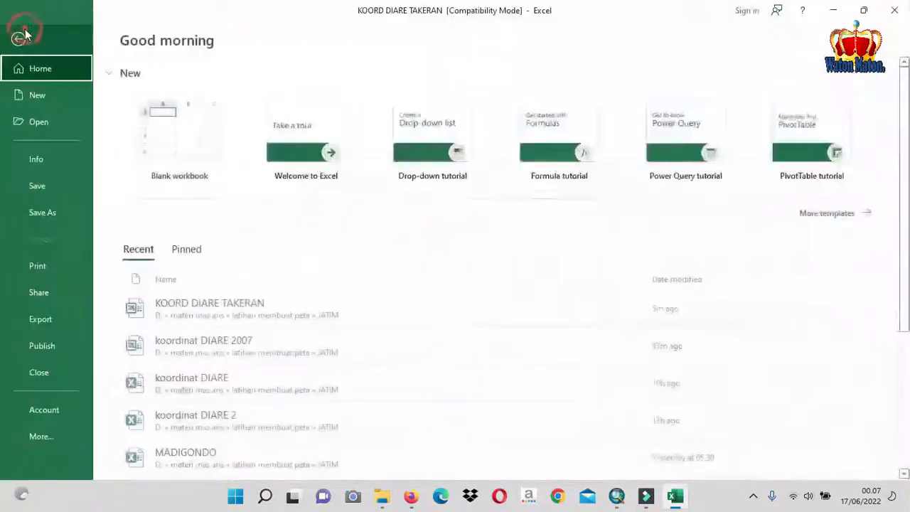
click(40, 208)
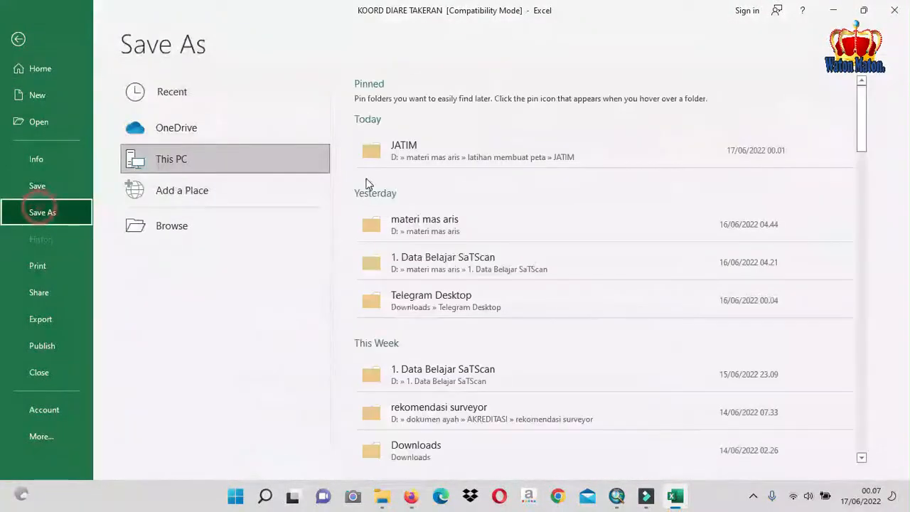
click(427, 153)
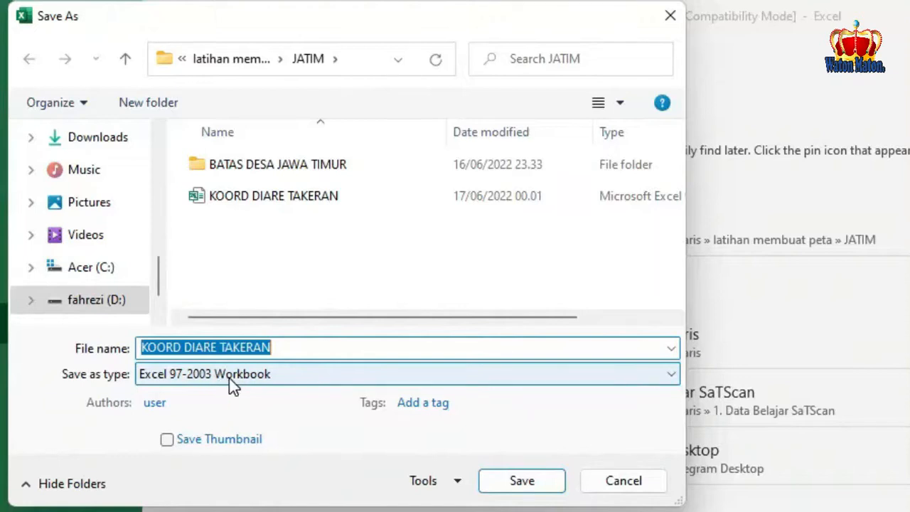
click(514, 475)
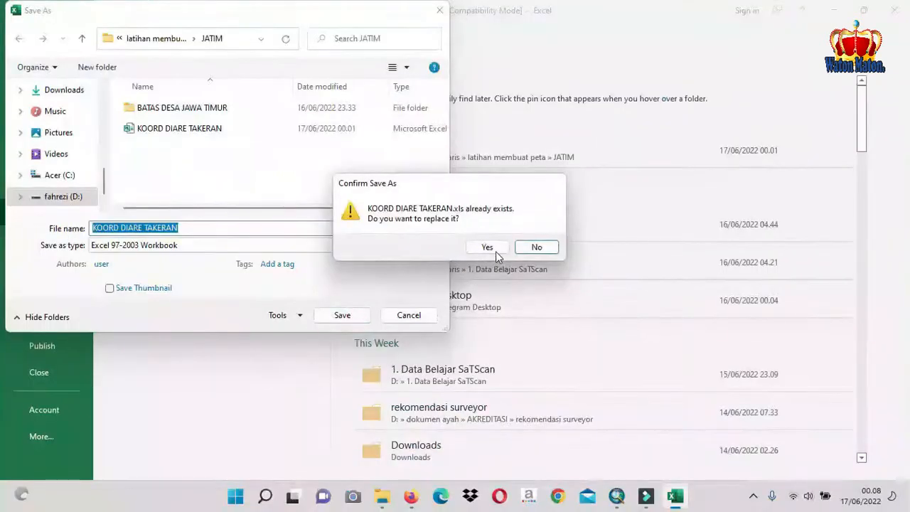
click(489, 247)
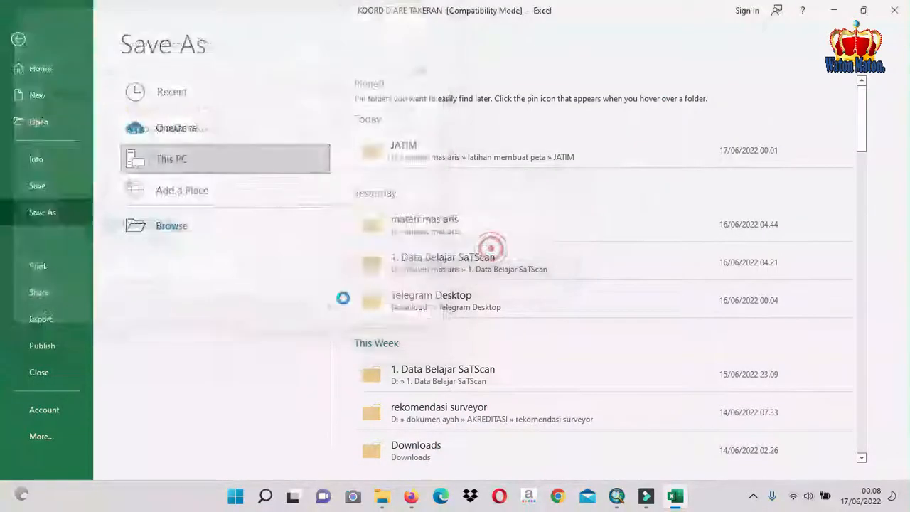
click(272, 209)
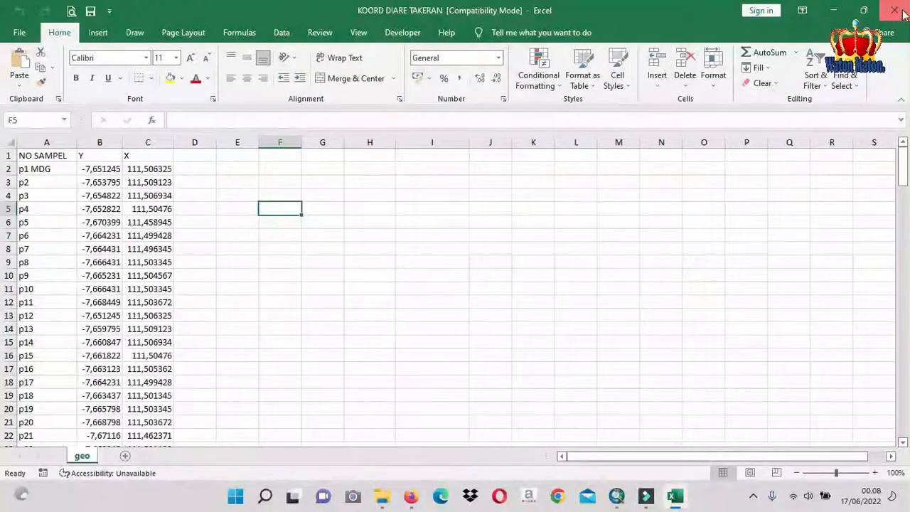
Close the Excel workbook and the Google Maps browser window
click(902, 13)
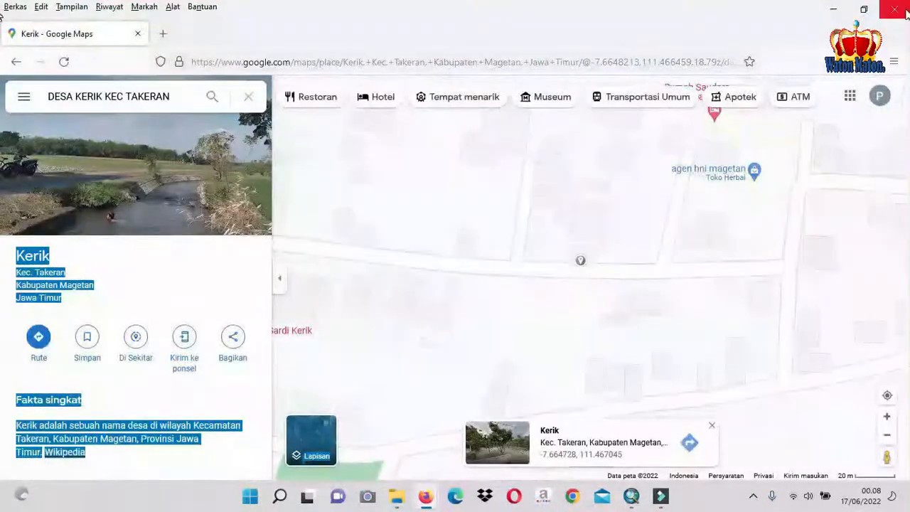
click(901, 11)
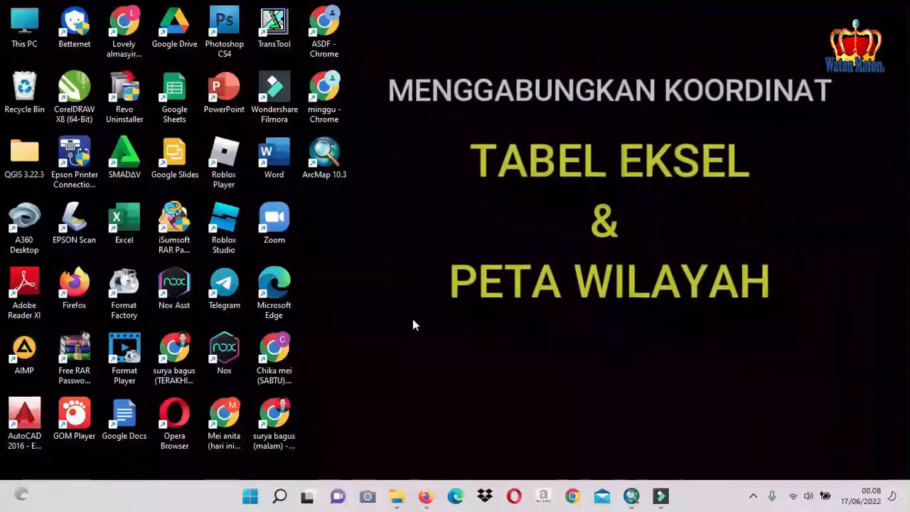
Start ArcMap 10.3, dismiss the getting-started dialog and create a new map document from the Blank Map template
double_click(326, 160)
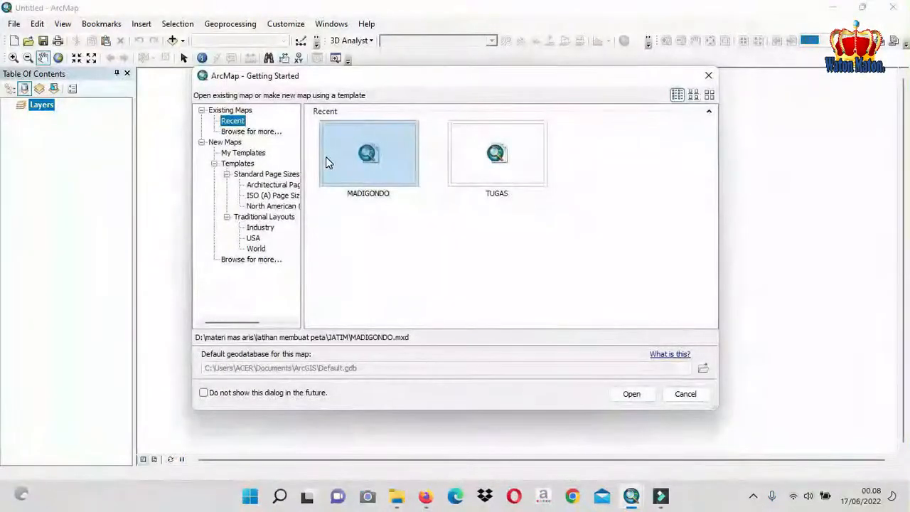
click(688, 394)
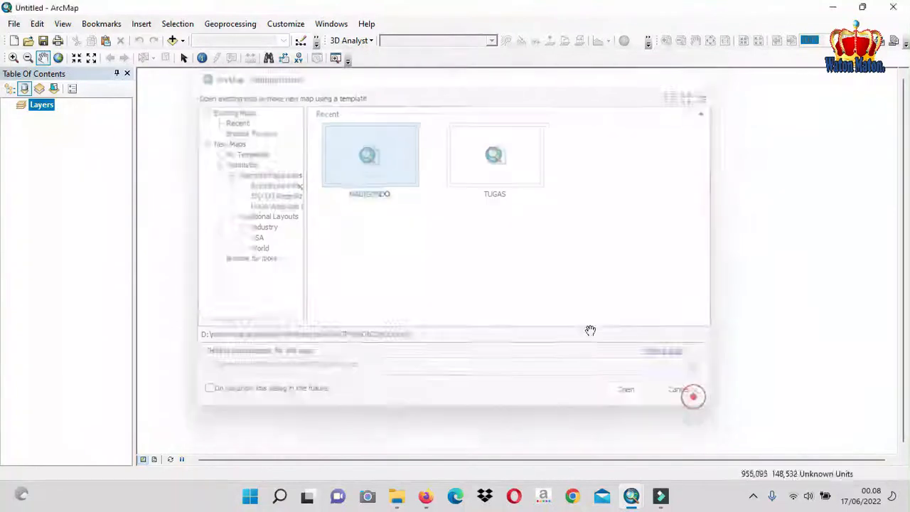
click(17, 26)
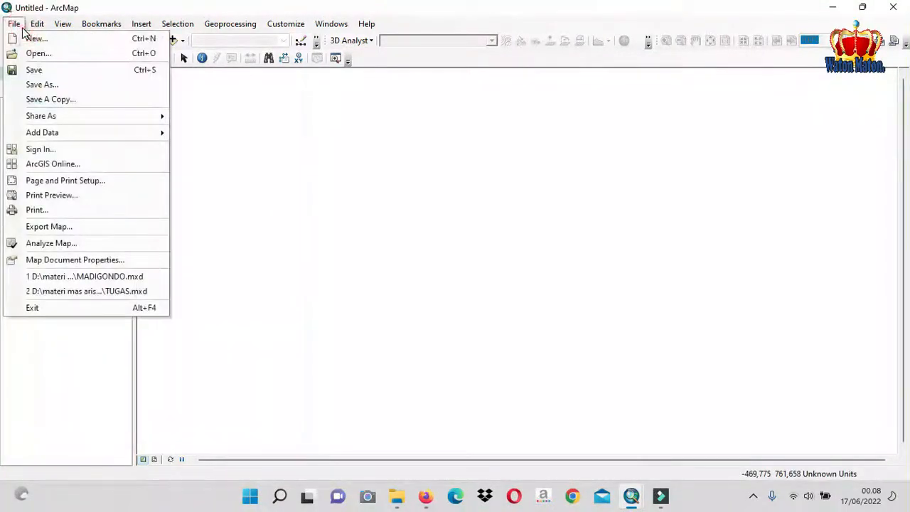
click(37, 23)
click(14, 23)
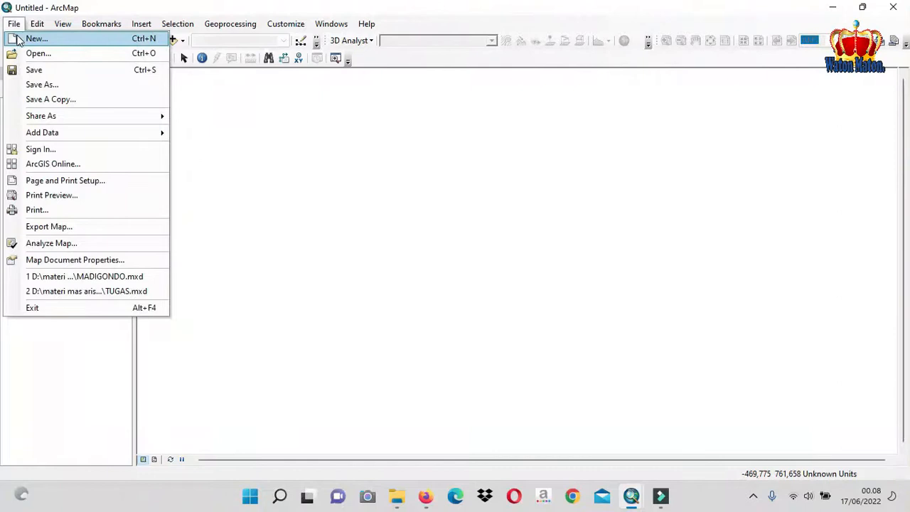
click(29, 37)
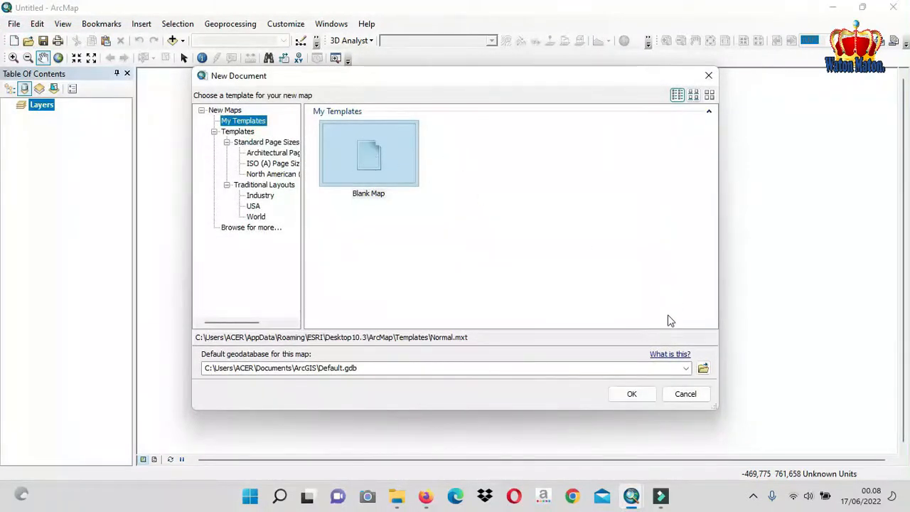
click(643, 396)
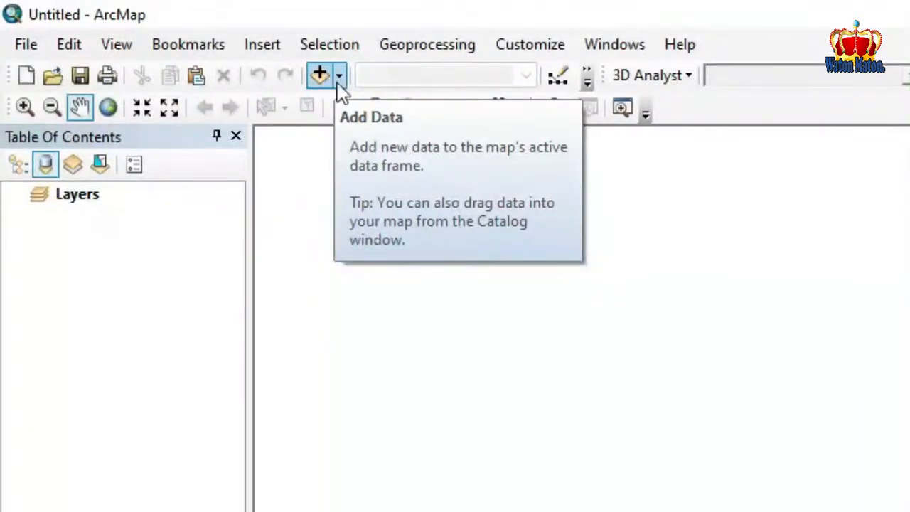
click(30, 44)
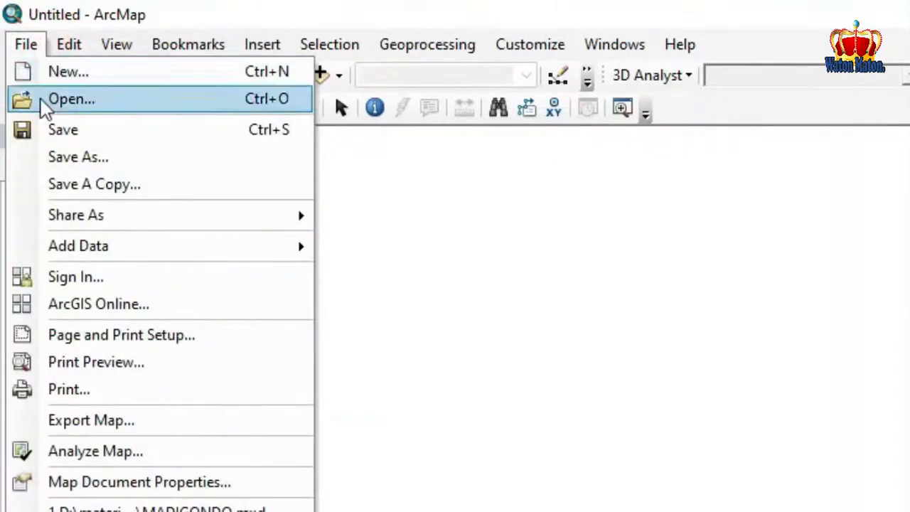
mouse_move(81, 254)
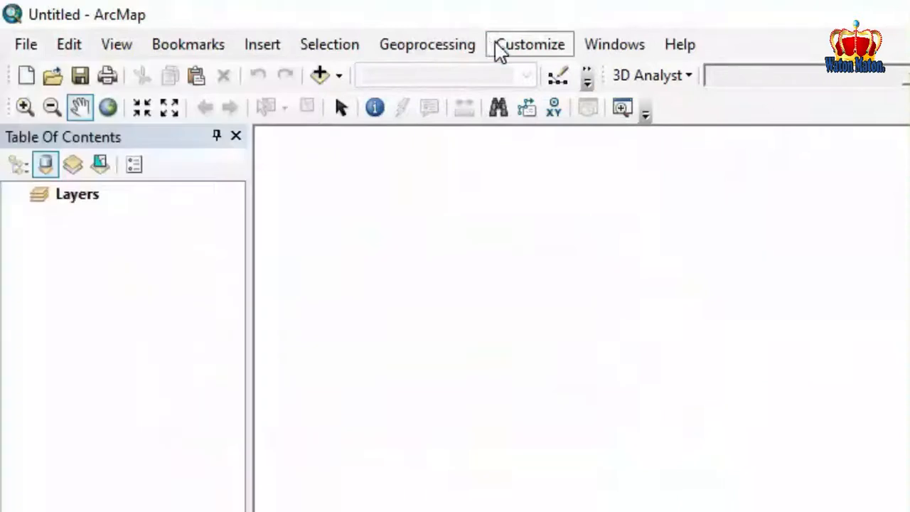
click(480, 54)
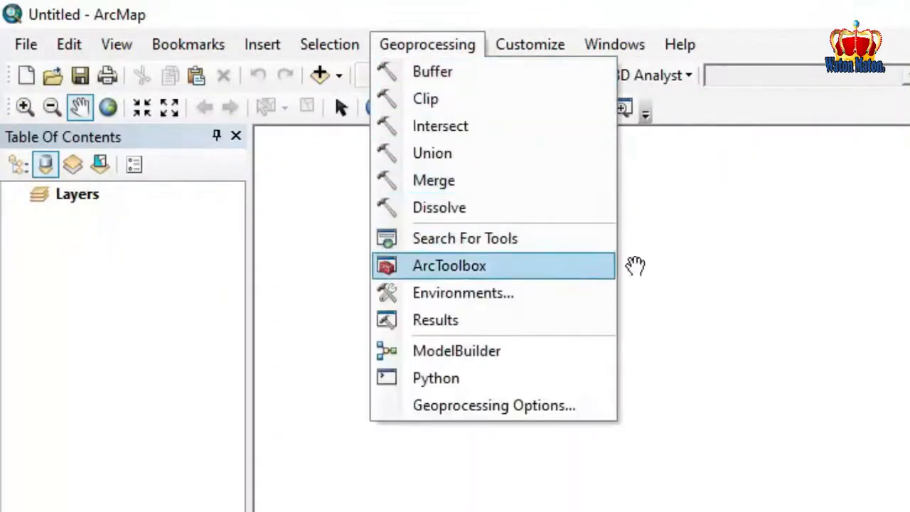
mouse_move(329, 44)
mouse_move(501, 55)
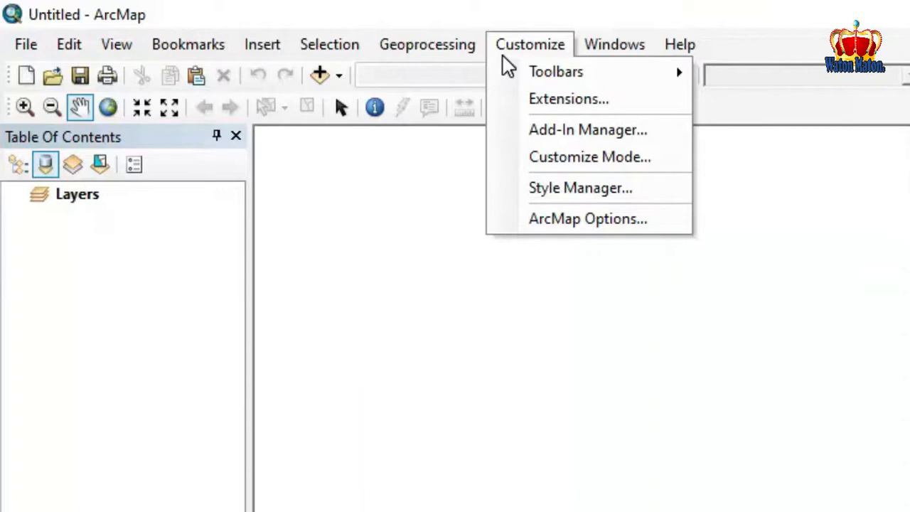
mouse_move(458, 55)
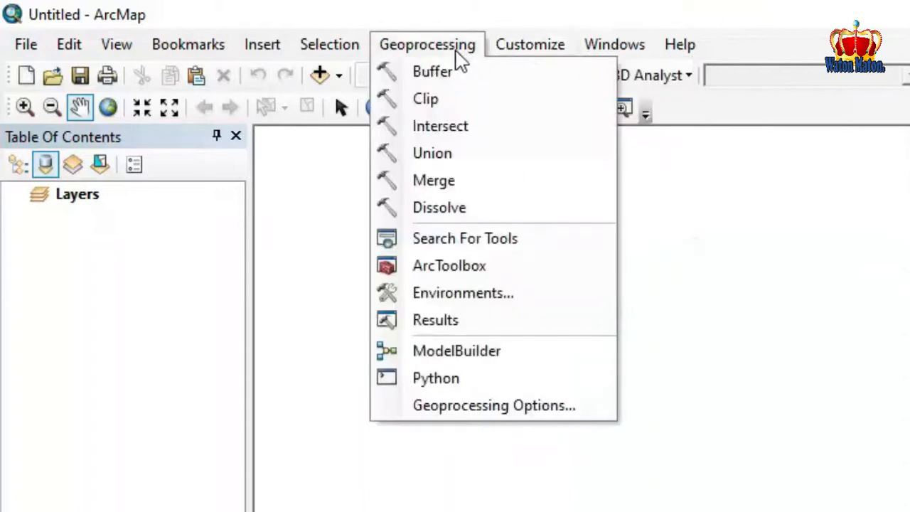
click(446, 267)
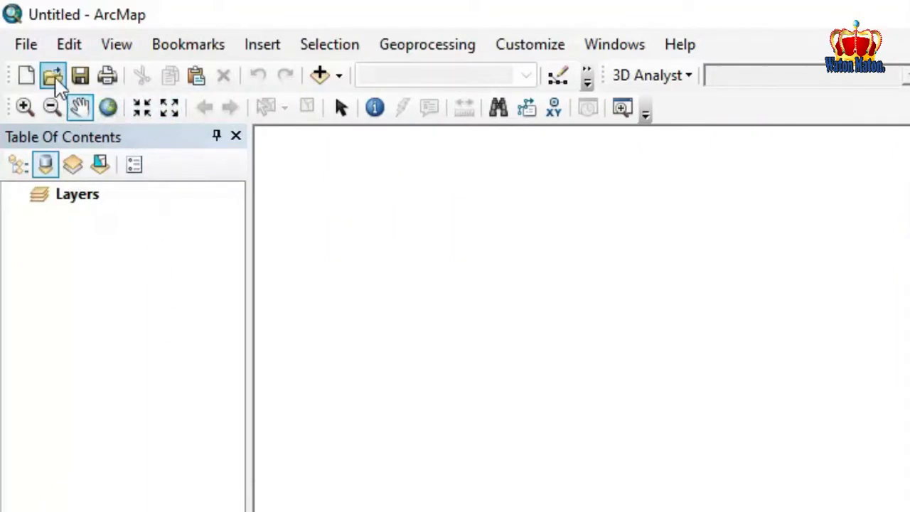
Start adding XY data and choose the geo$ sheet of KOORD DIARE TAKERAN.xls as the coordinate table
click(32, 44)
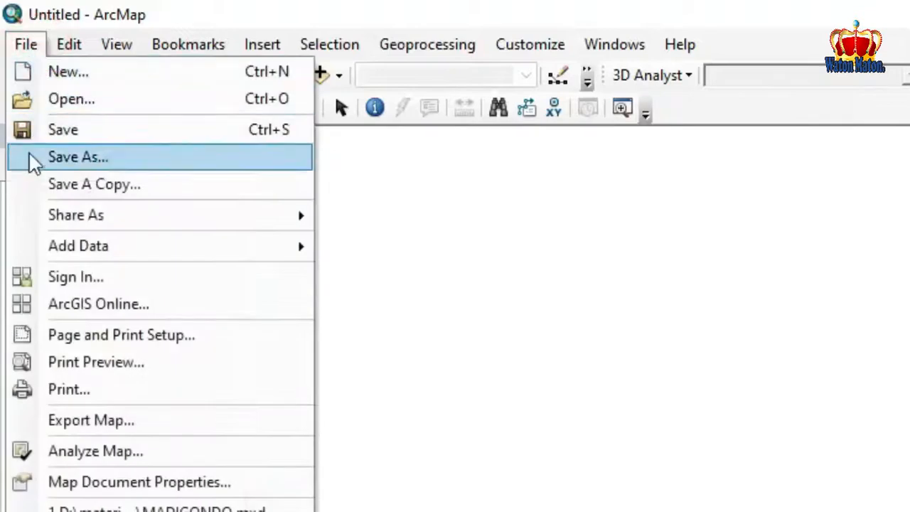
mouse_move(76, 246)
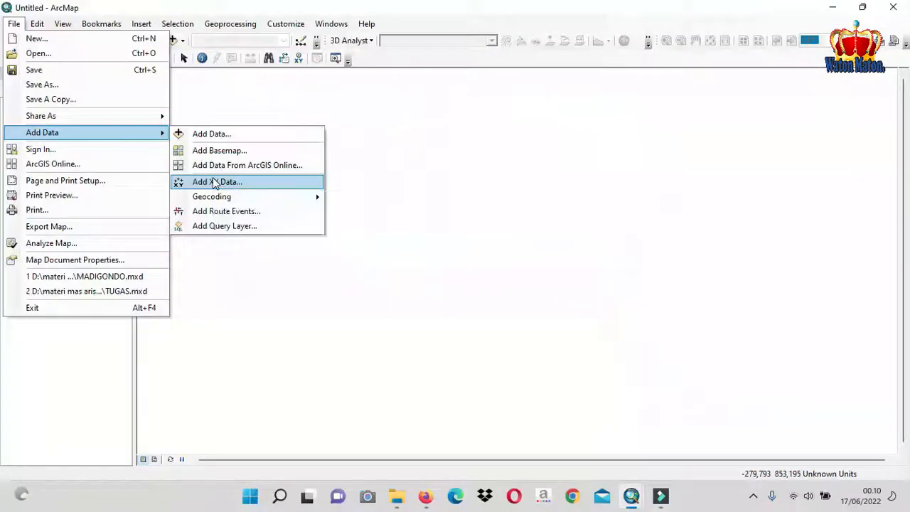
click(402, 337)
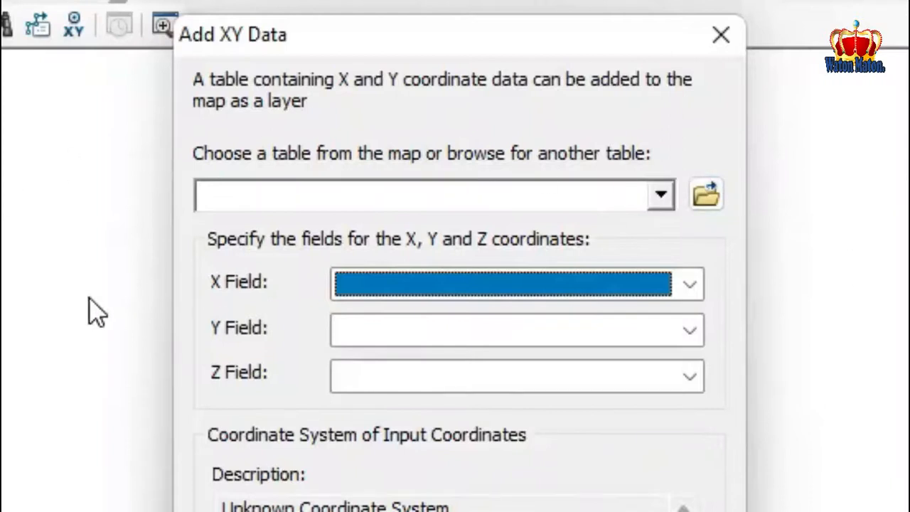
click(715, 193)
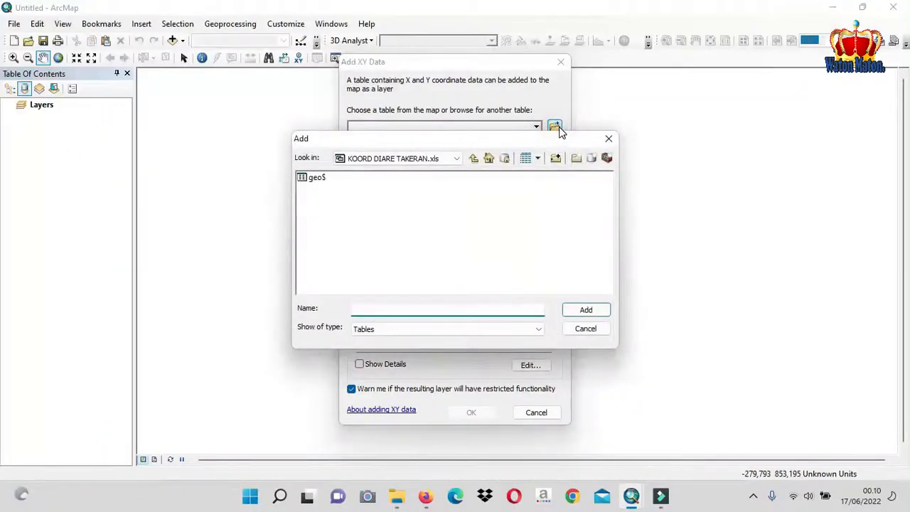
click(474, 157)
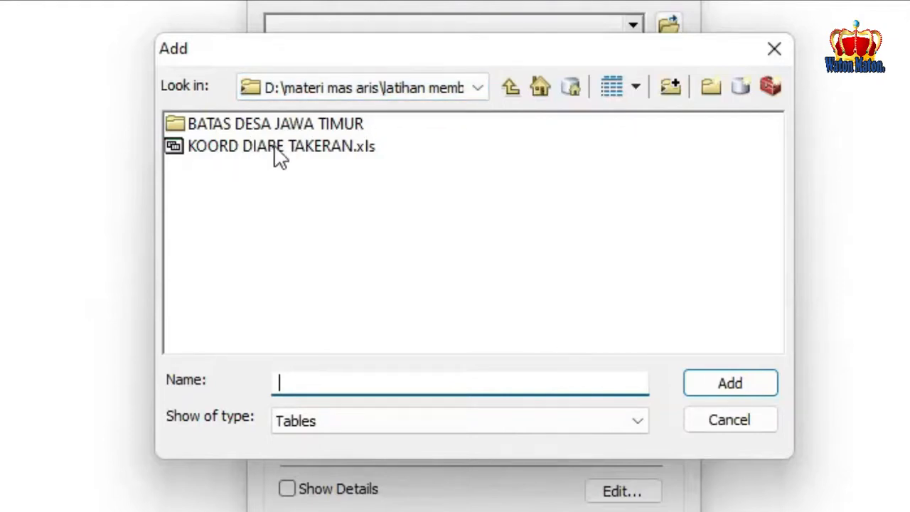
click(304, 148)
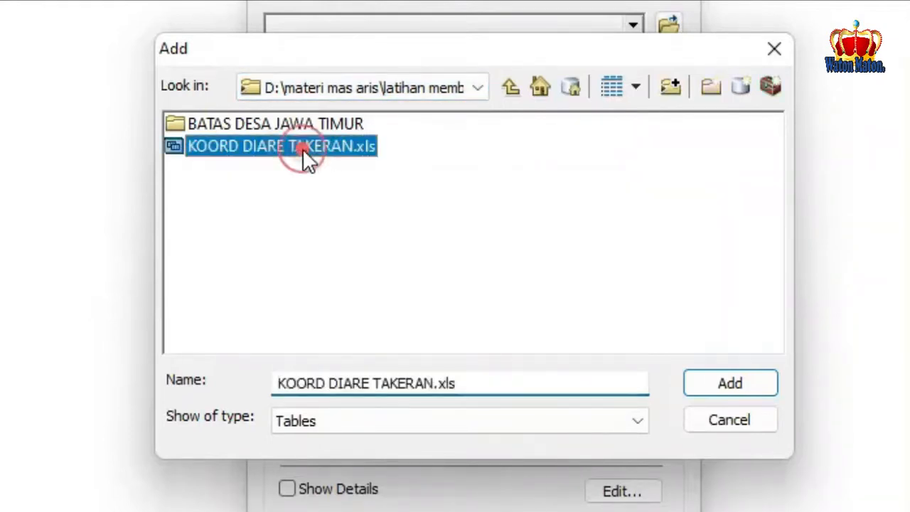
click(722, 383)
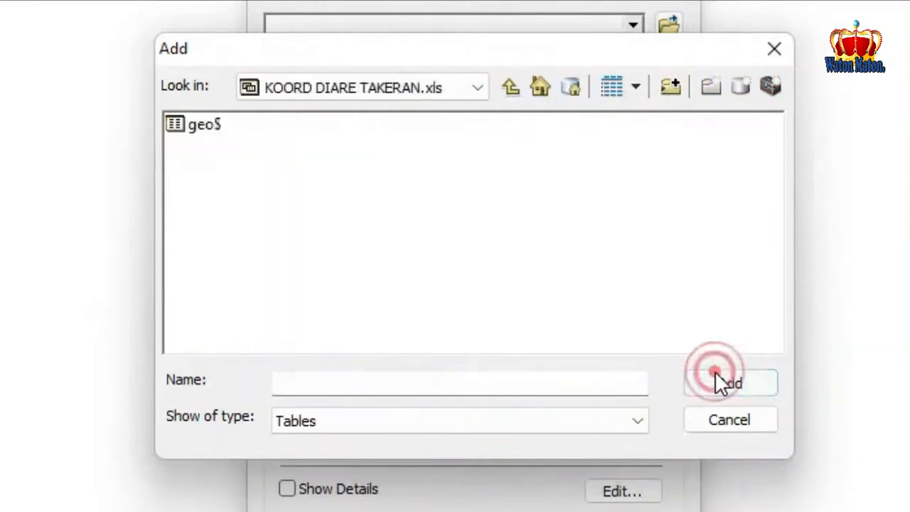
click(214, 128)
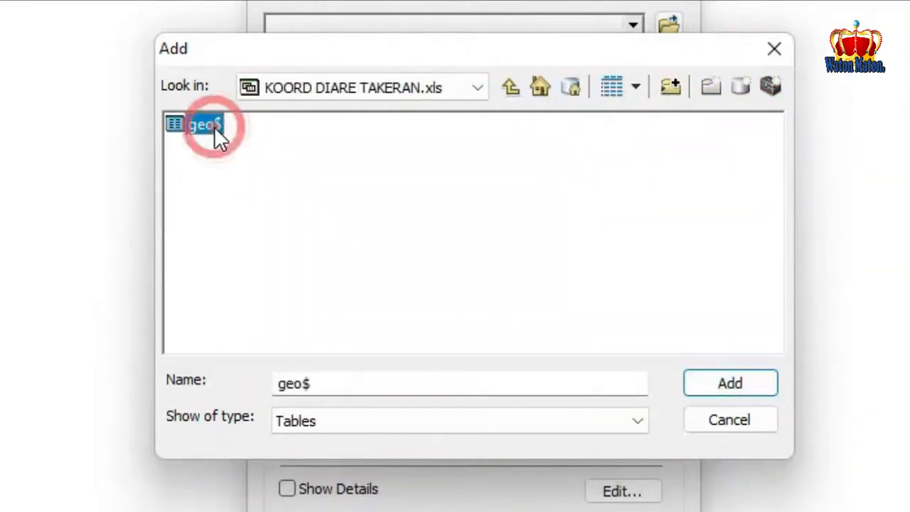
click(728, 383)
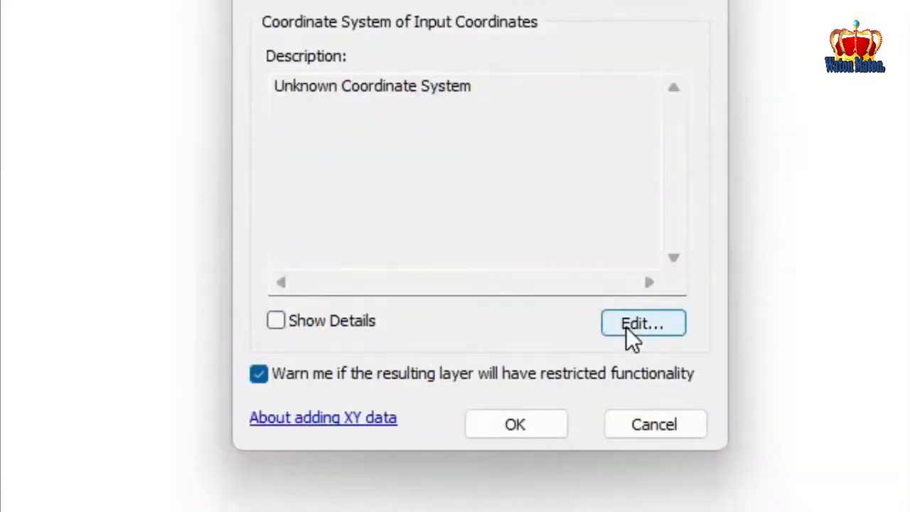
Set the input coordinate system to the geographic World system WGS 1984 and add the XY points to the map
click(626, 326)
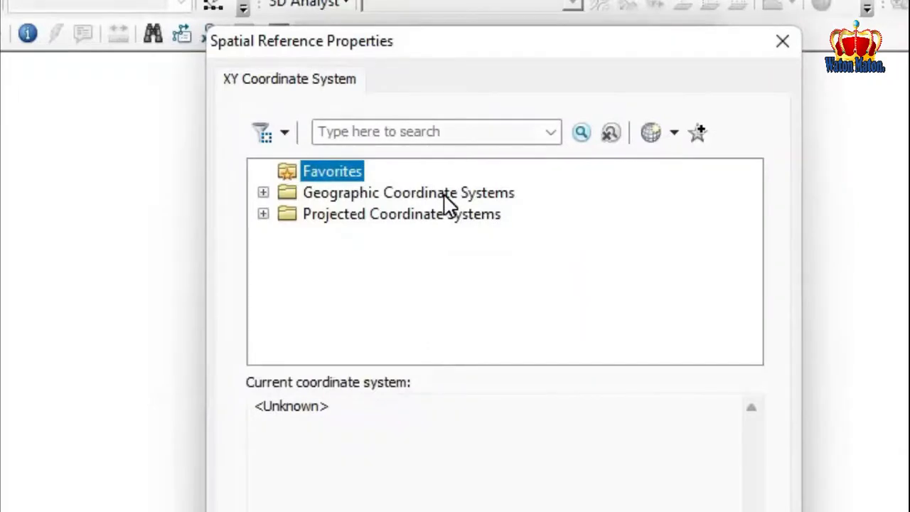
double_click(443, 195)
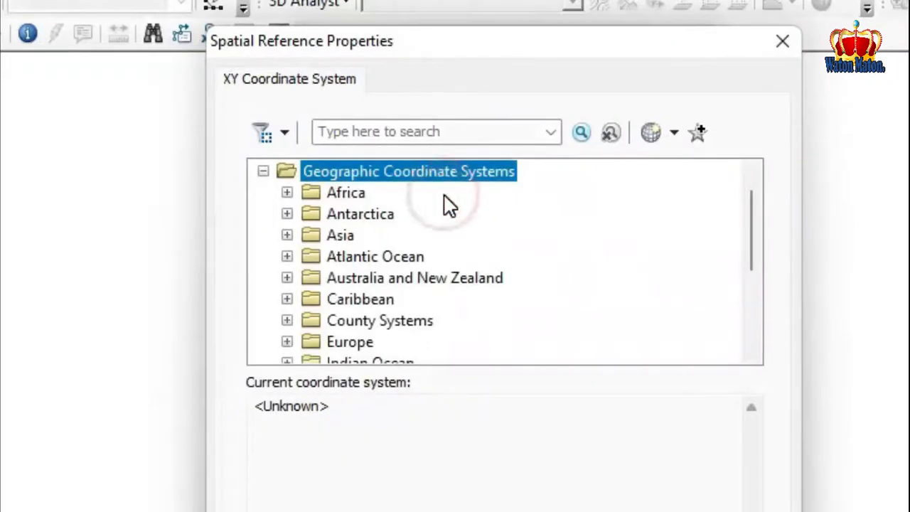
scroll(411, 234, down, 3)
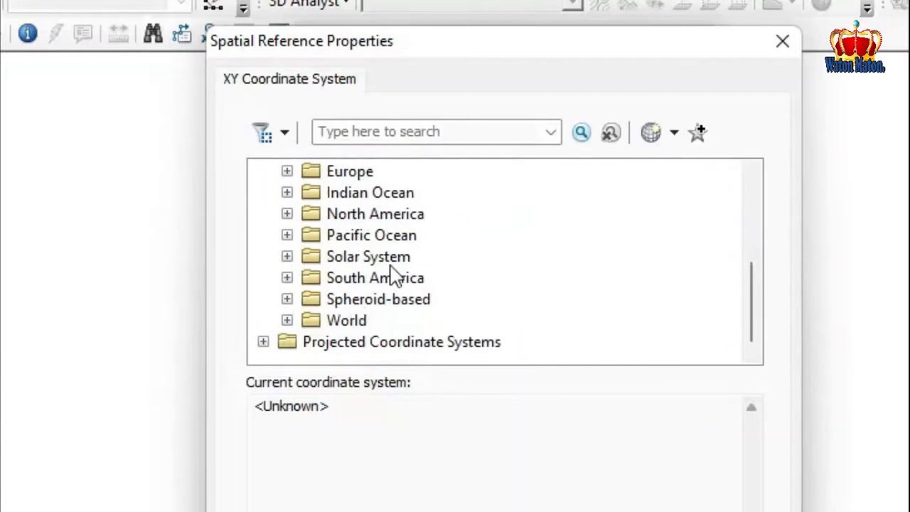
double_click(354, 324)
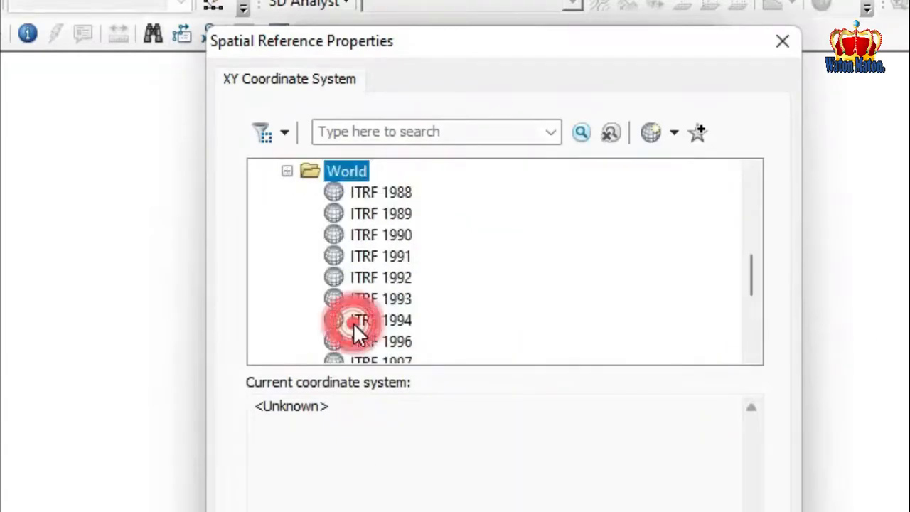
scroll(405, 300, down, 2)
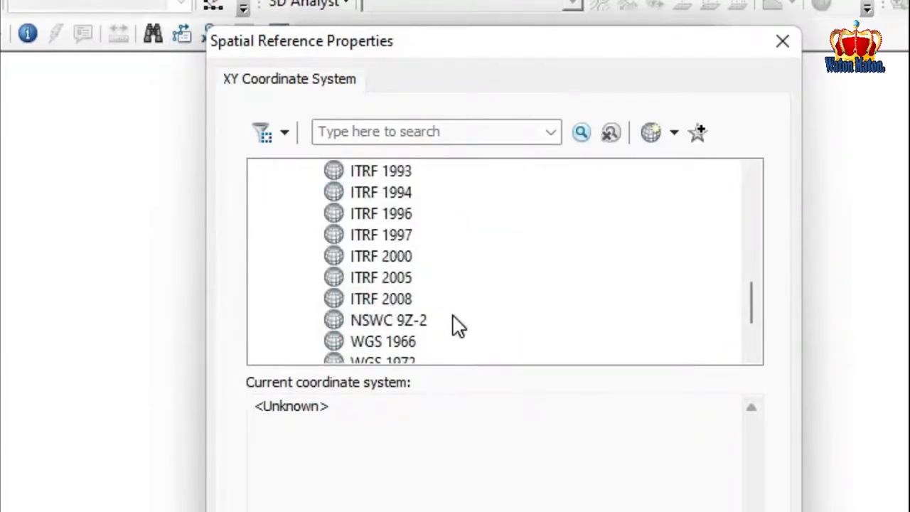
scroll(455, 323, down, 2)
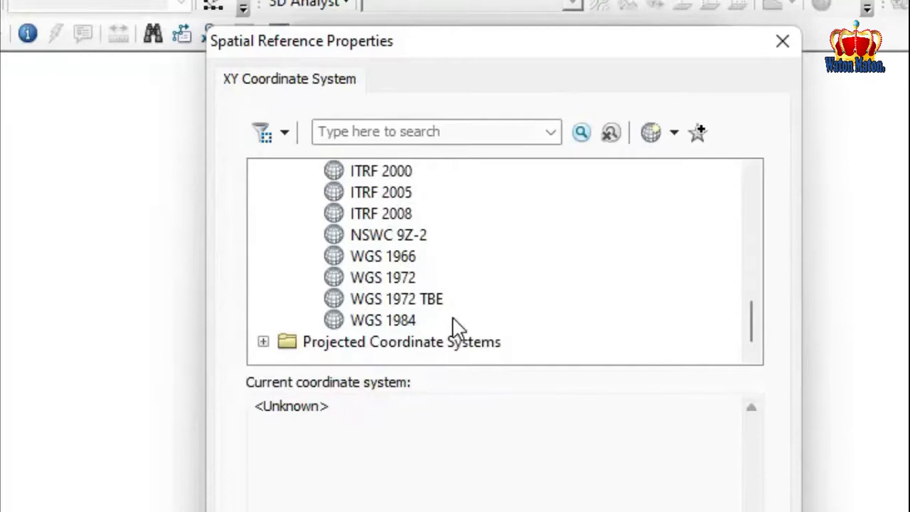
click(398, 321)
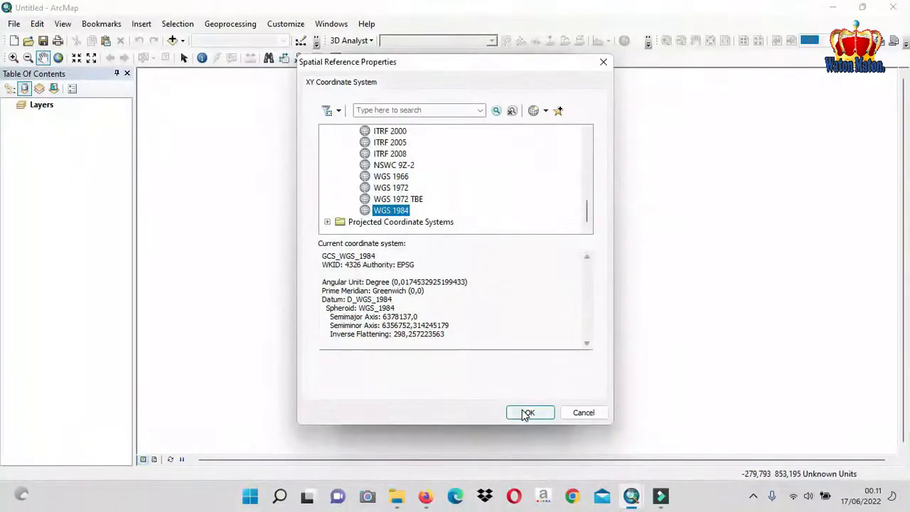
click(526, 414)
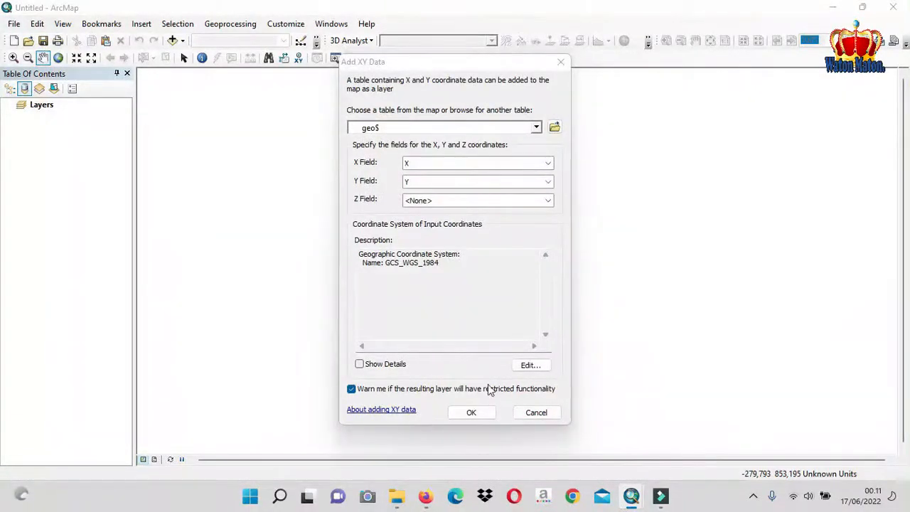
click(472, 412)
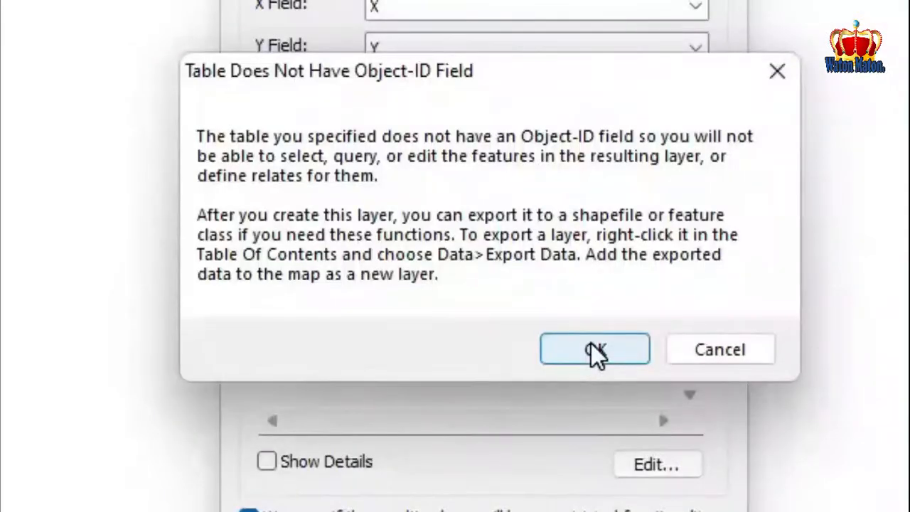
click(595, 351)
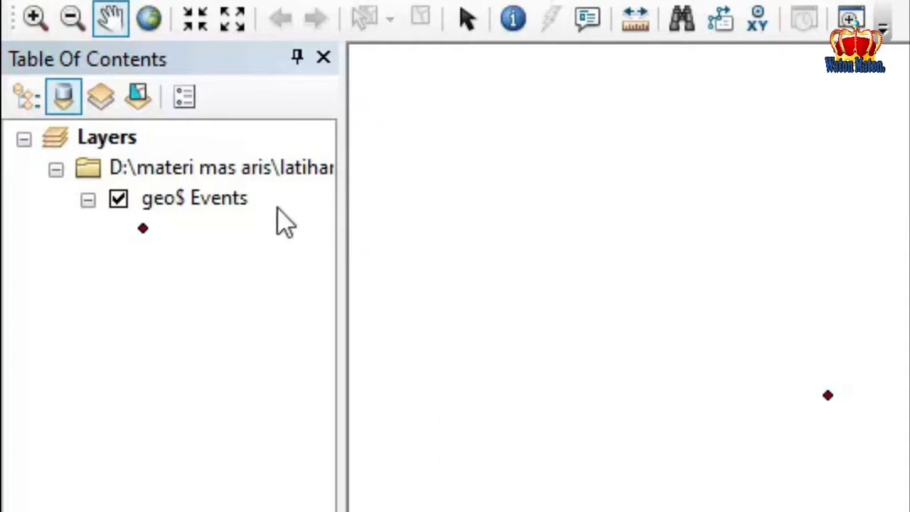
Export all features of the geo$ Events layer to the JATIM folder as shapefile KOOR_DIARE_TAKERAN2021 and add it to the map
click(223, 202)
right_click(222, 201)
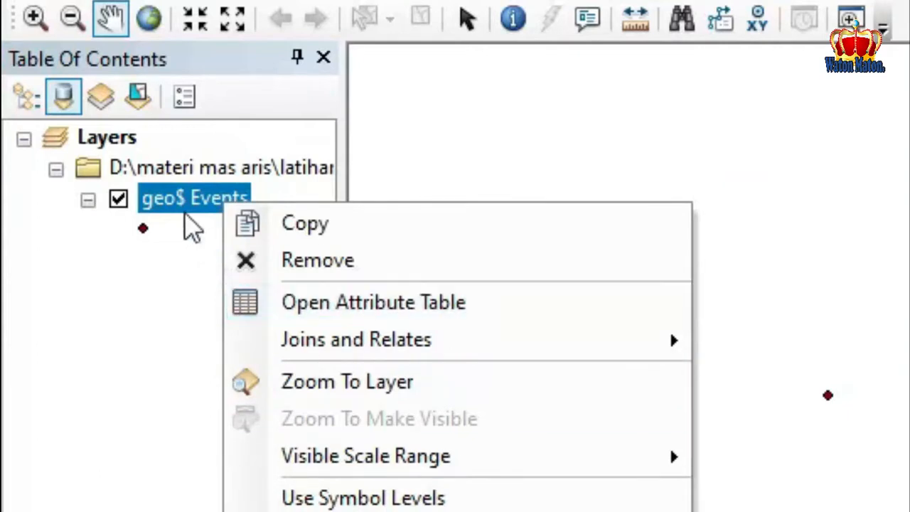
right_click(177, 202)
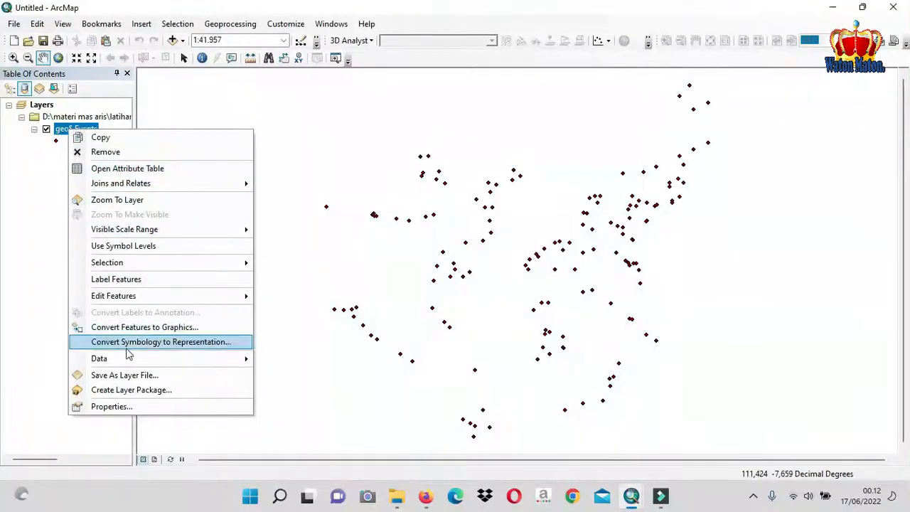
click(130, 360)
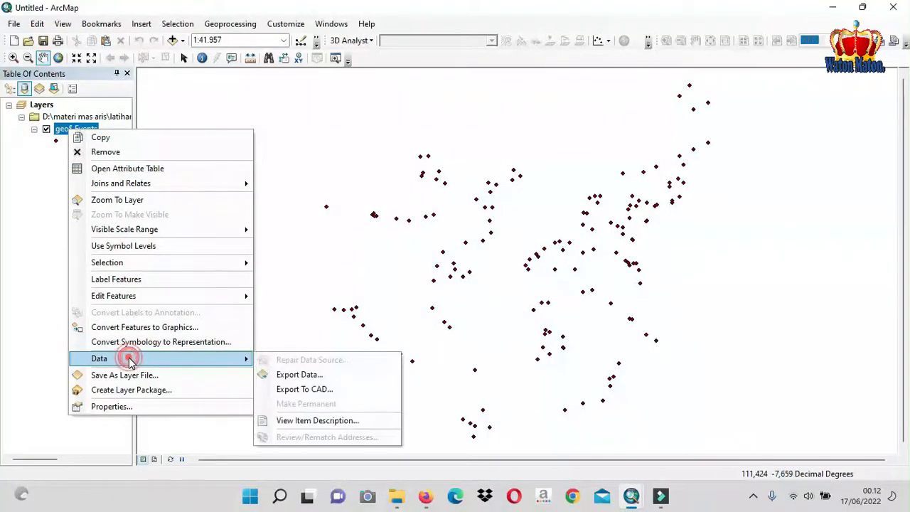
click(299, 373)
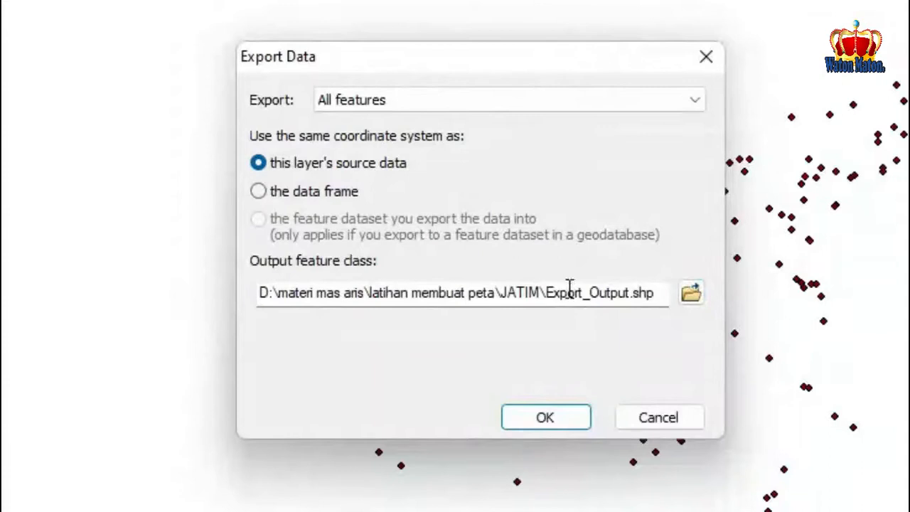
click(691, 297)
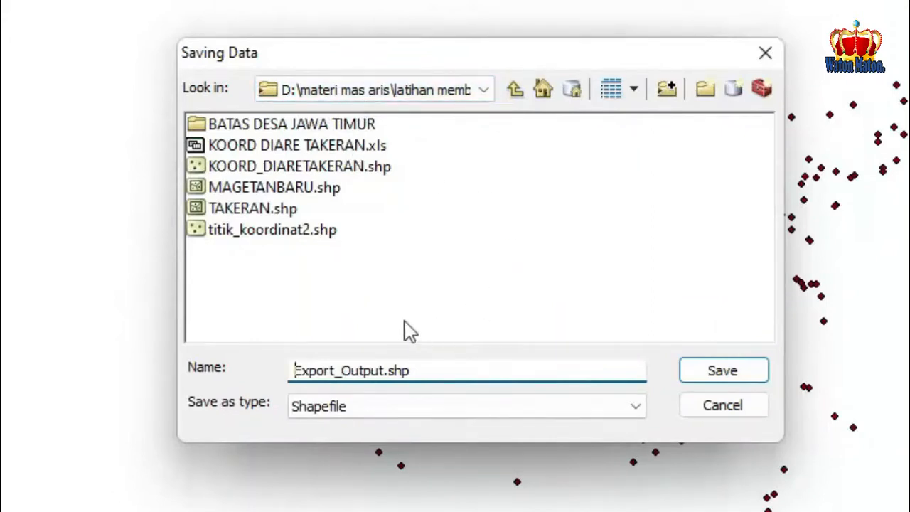
click(289, 231)
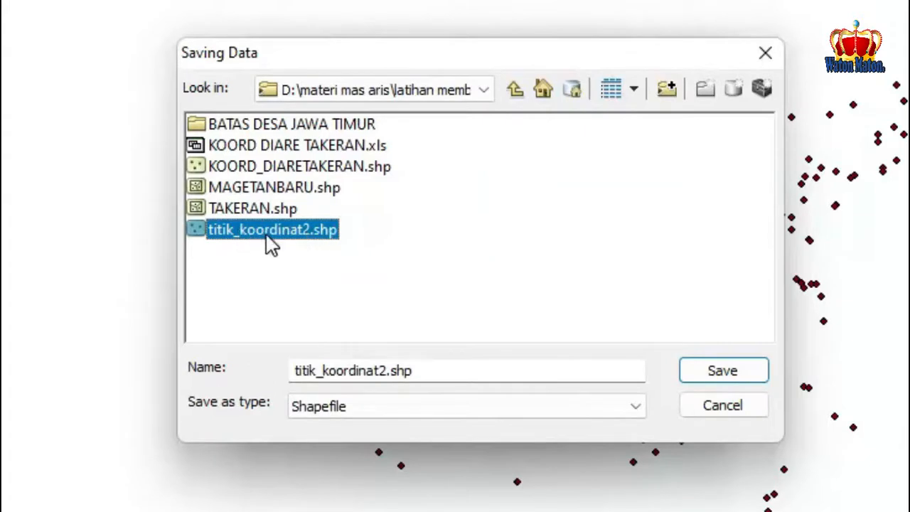
drag(301, 370, 445, 373)
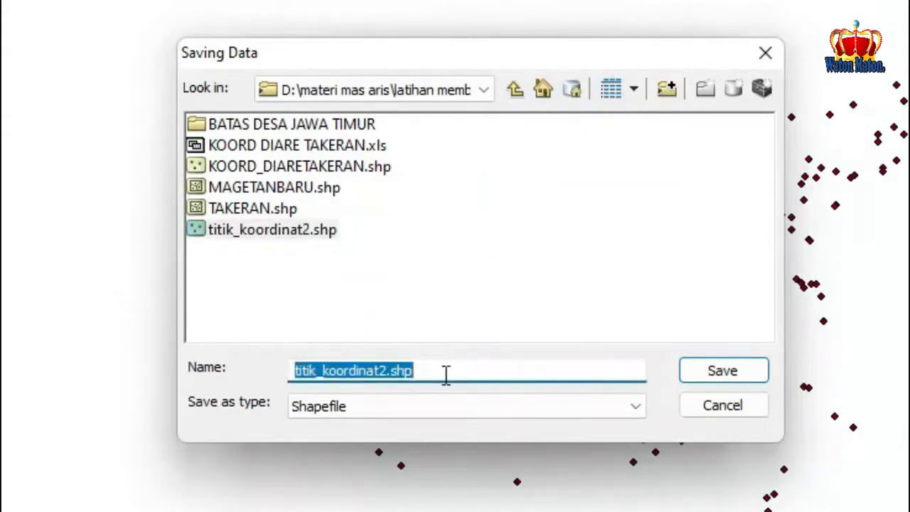
text(KOOR)
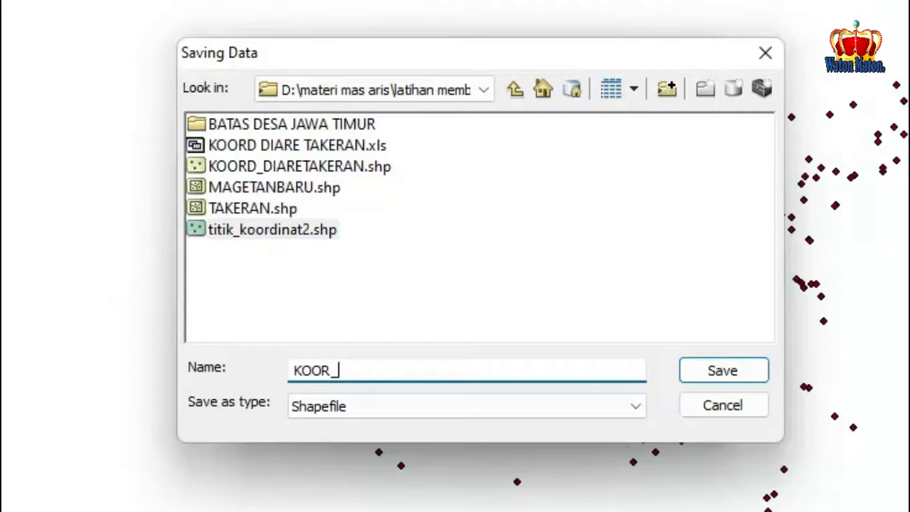
text(_DIARE_TAKERAN2021)
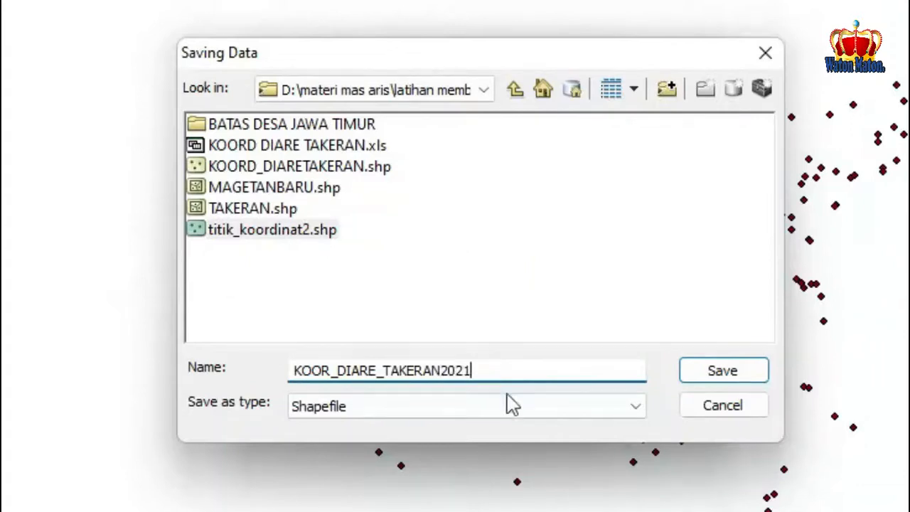
click(710, 377)
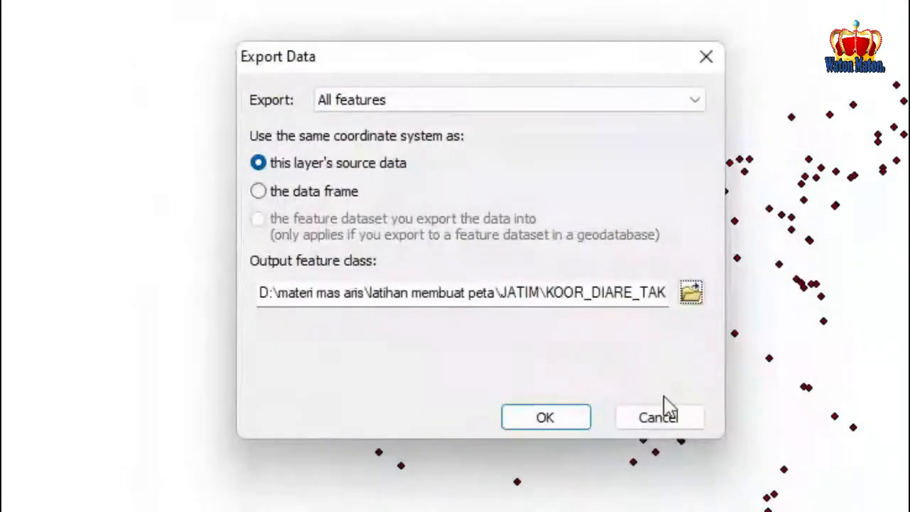
click(553, 418)
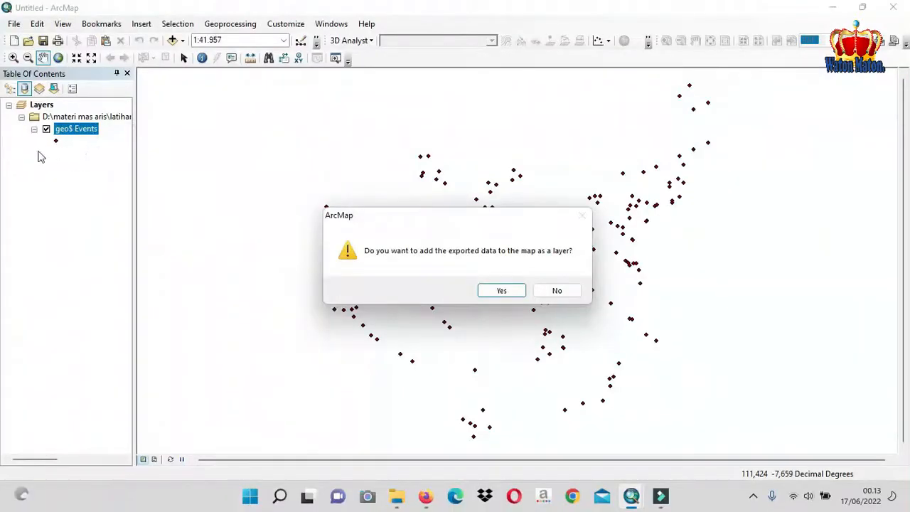
click(501, 291)
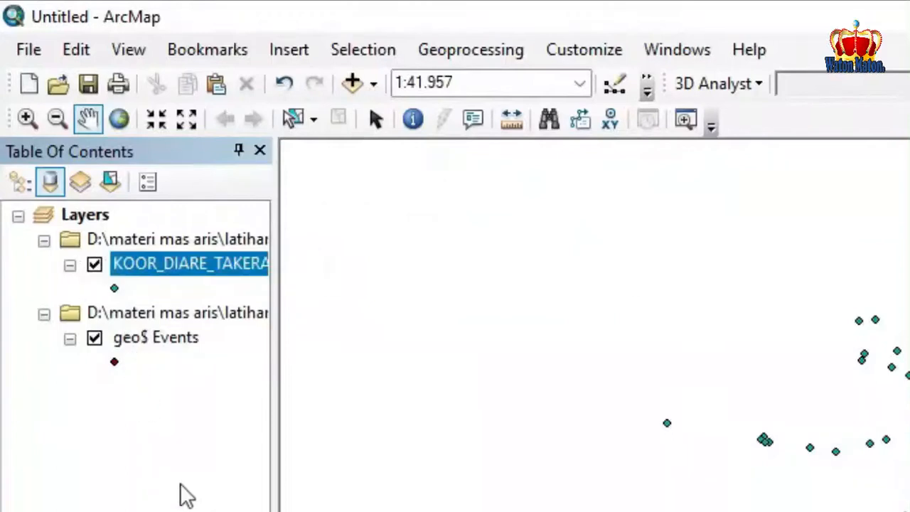
Remove the KOORD DIARE TAKERAN.xls source together with its geo$ Events layer from the data frame
click(145, 265)
right_click(162, 314)
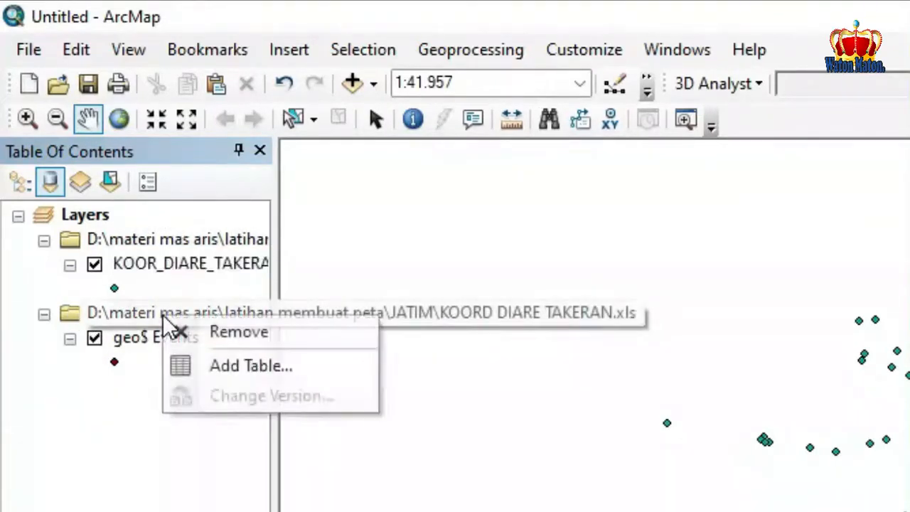
click(240, 336)
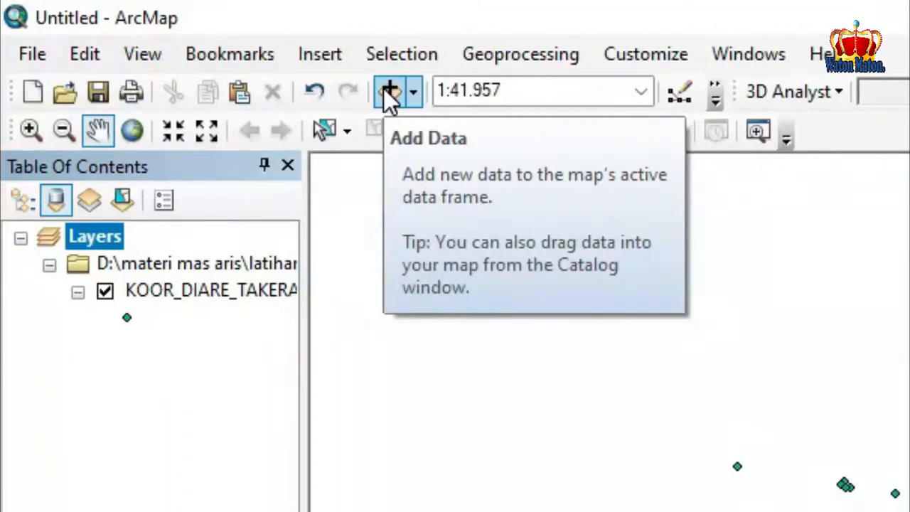
Add the TAKERAN.shp boundary shapefile from the folder above KOORD DIARE TAKERAN.xls to the map
click(387, 93)
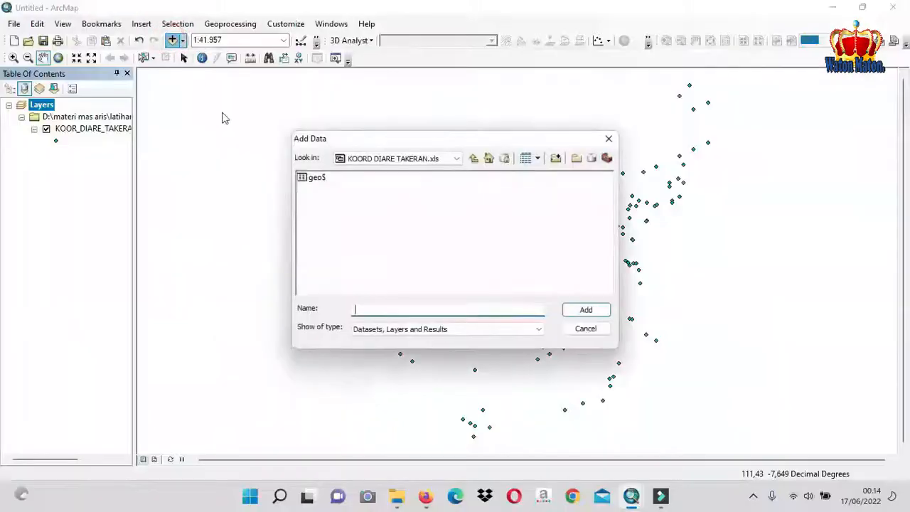
click(474, 158)
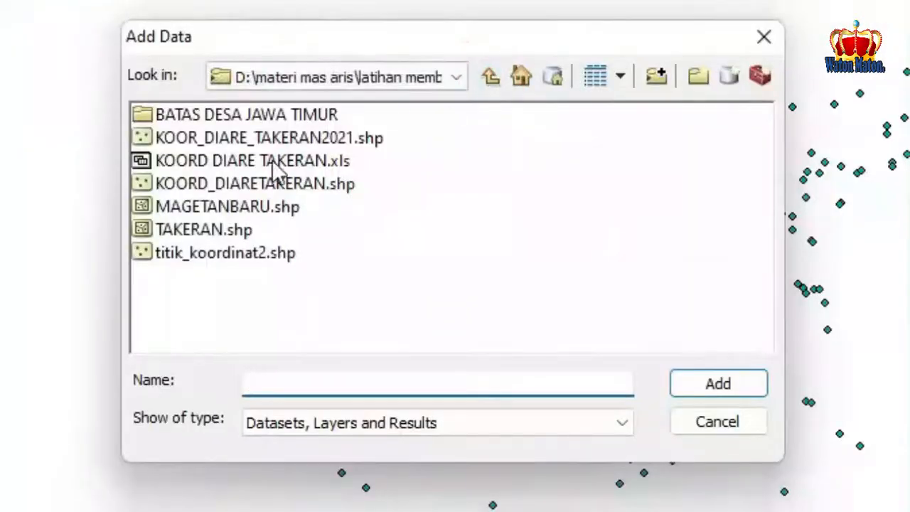
click(235, 231)
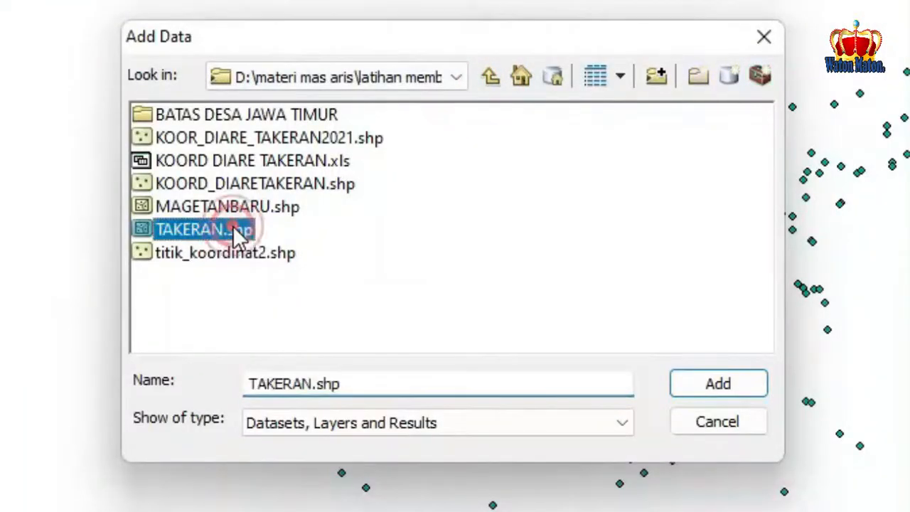
click(744, 392)
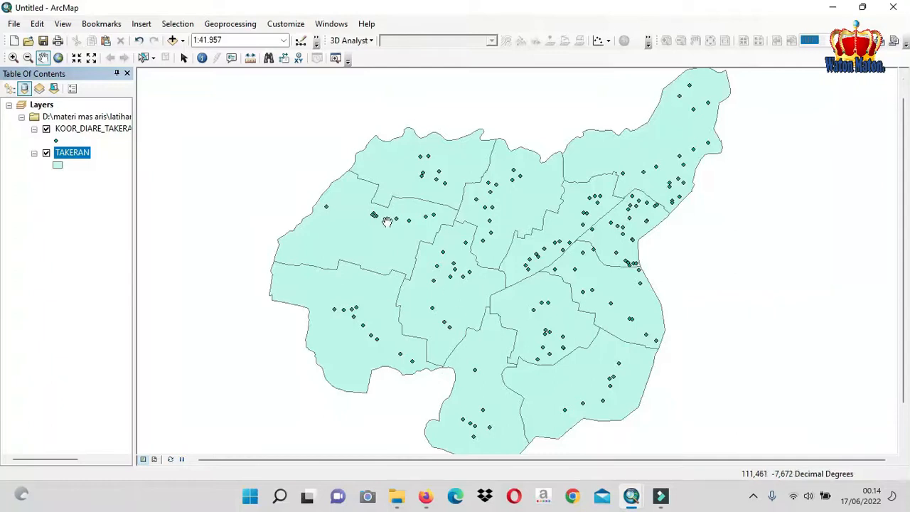
Turn on feature labels for the TAKERAN boundary layer
click(316, 42)
right_click(147, 208)
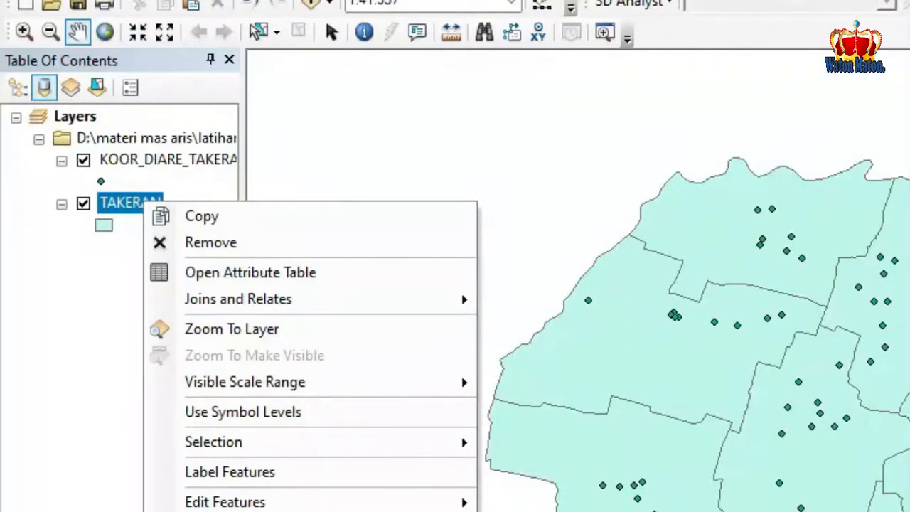
click(223, 472)
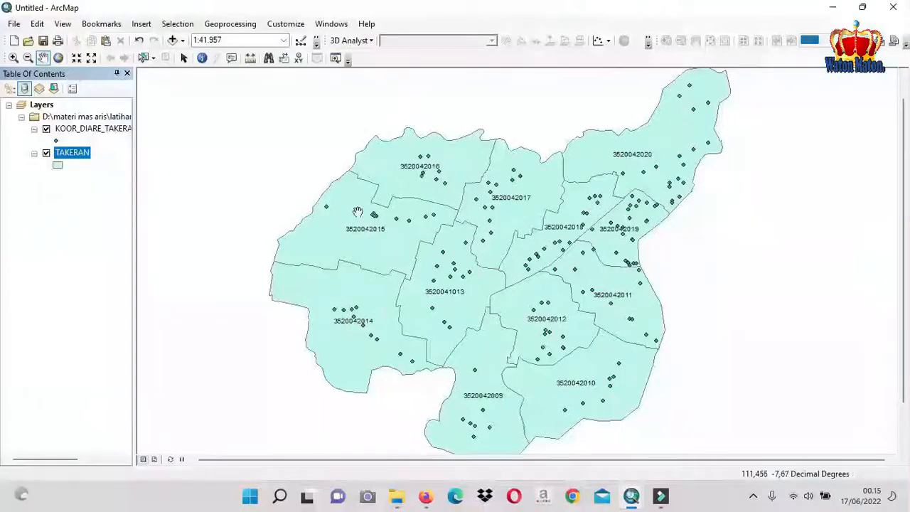
Set the label field of the TAKERAN layer to DESA_KELUR in its layer properties and apply the change
right_click(81, 156)
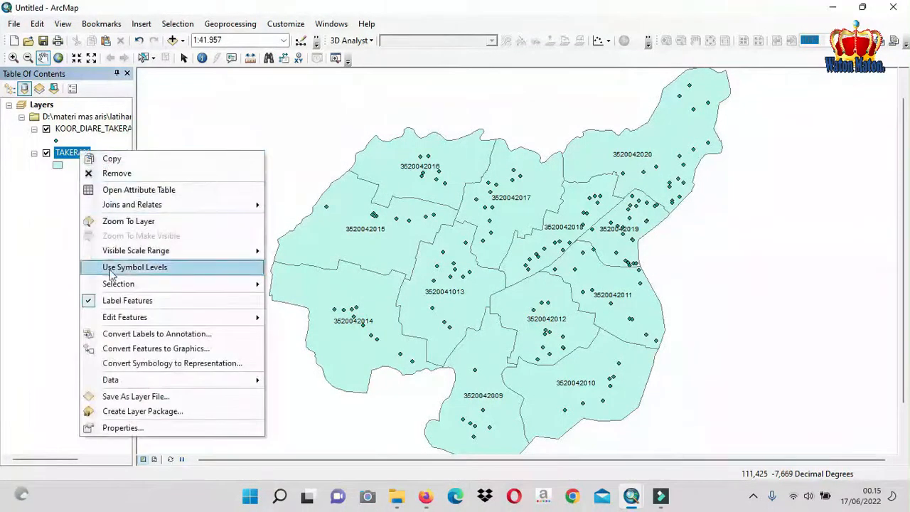
click(140, 427)
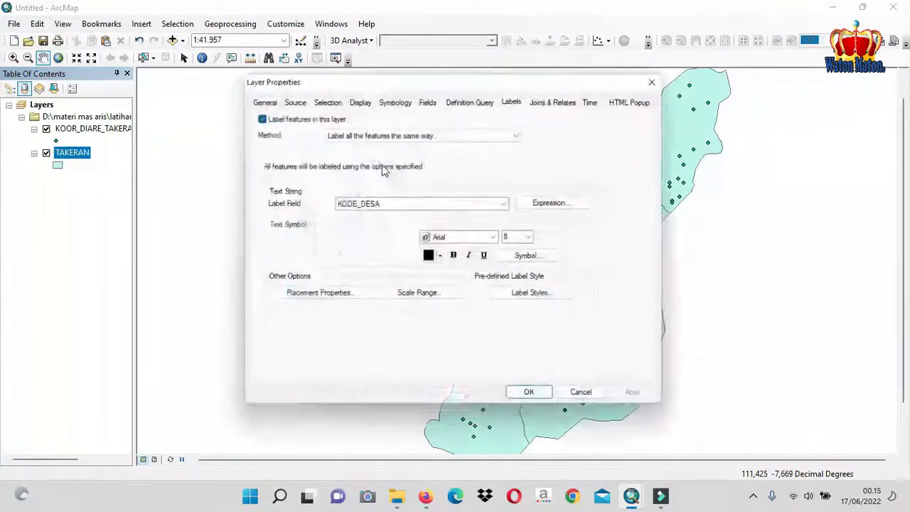
click(322, 99)
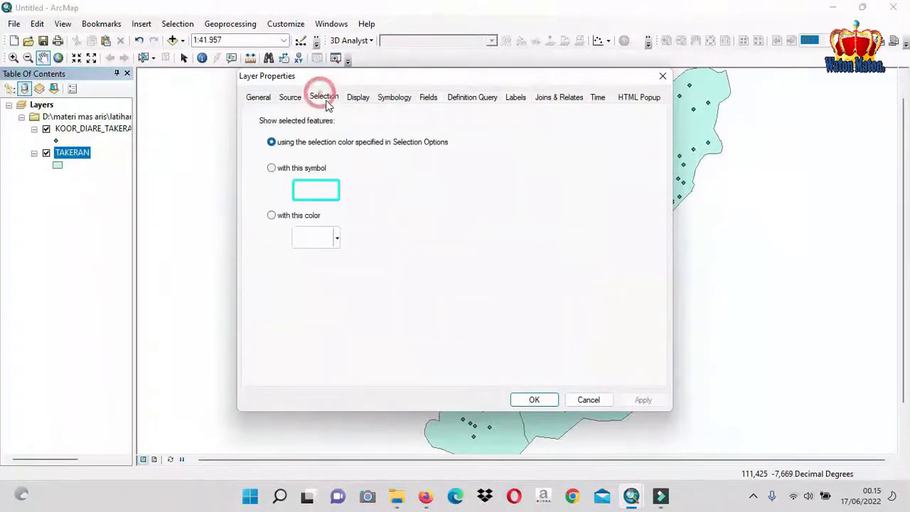
click(516, 98)
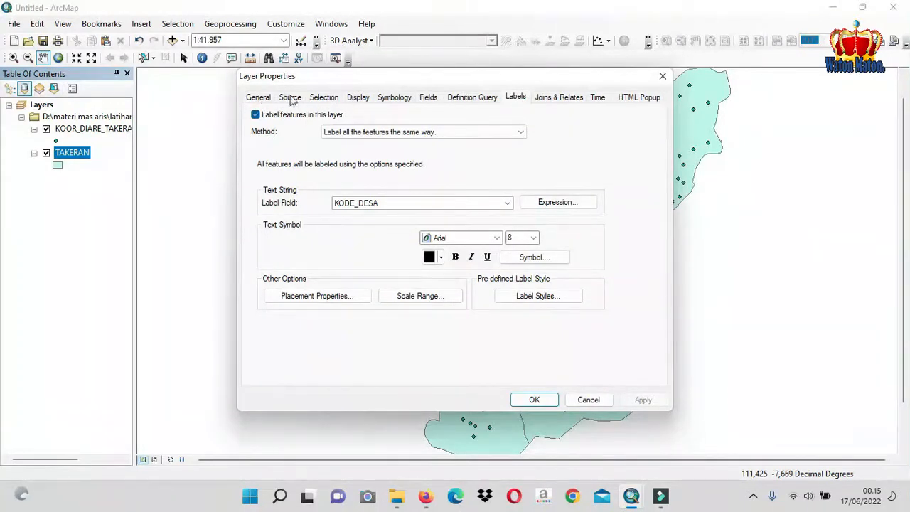
click(518, 98)
click(507, 204)
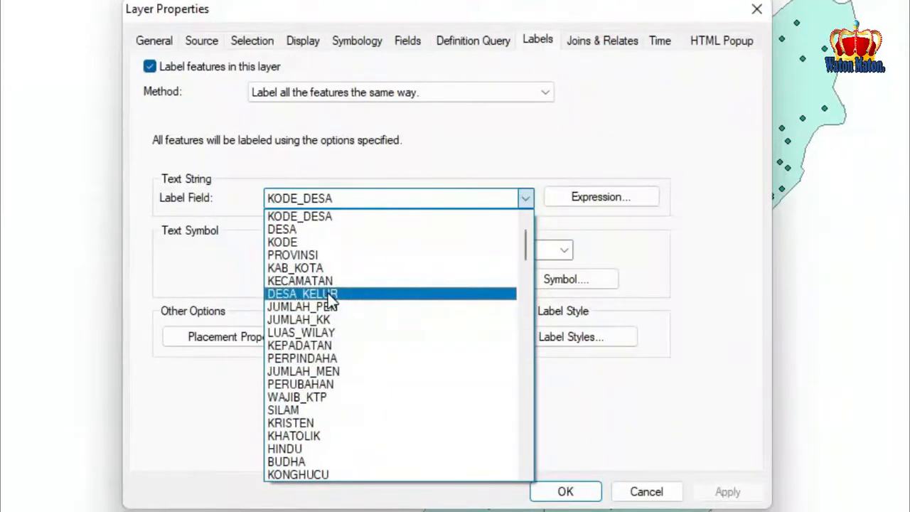
click(329, 297)
click(716, 492)
click(565, 492)
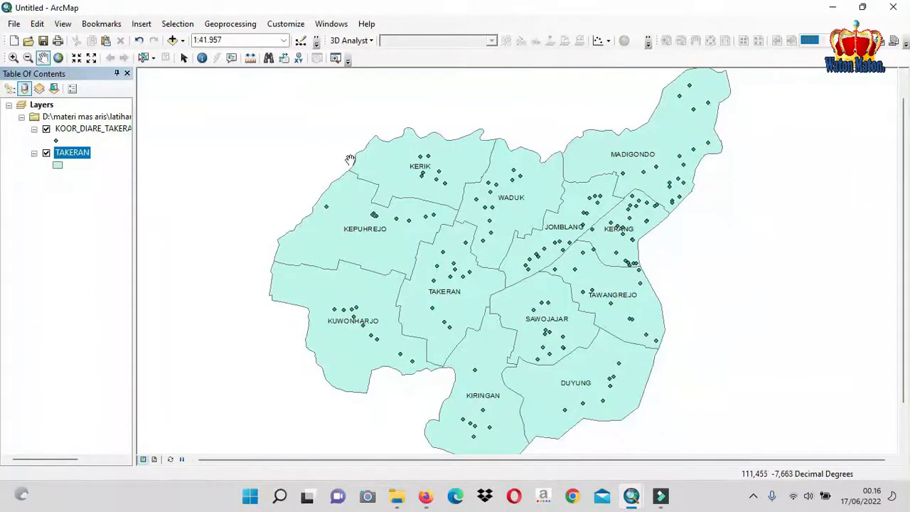
Save the map document as DIARE TAKERAN 2021 in the JATIM folder
click(17, 25)
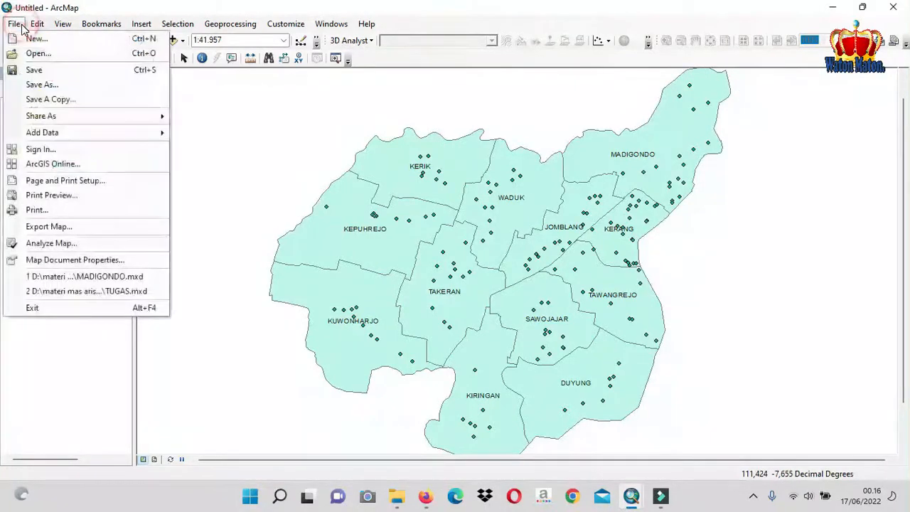
click(42, 84)
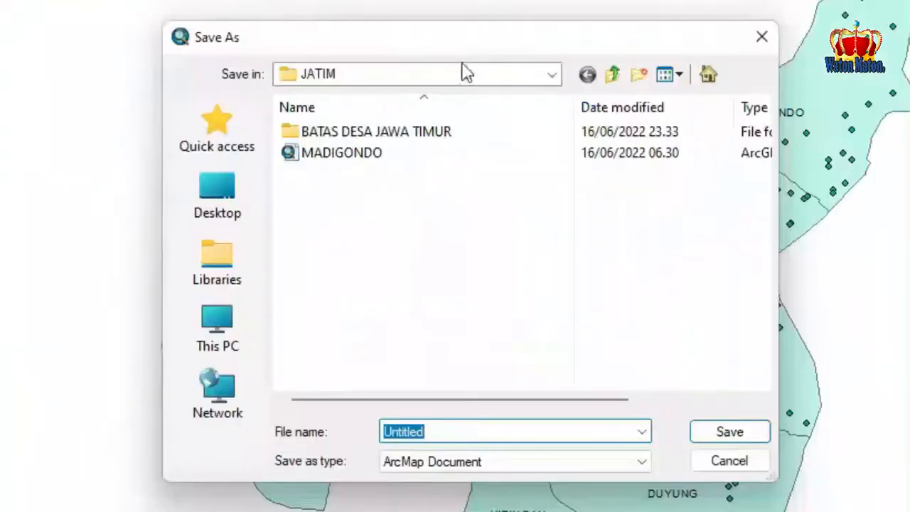
click(551, 73)
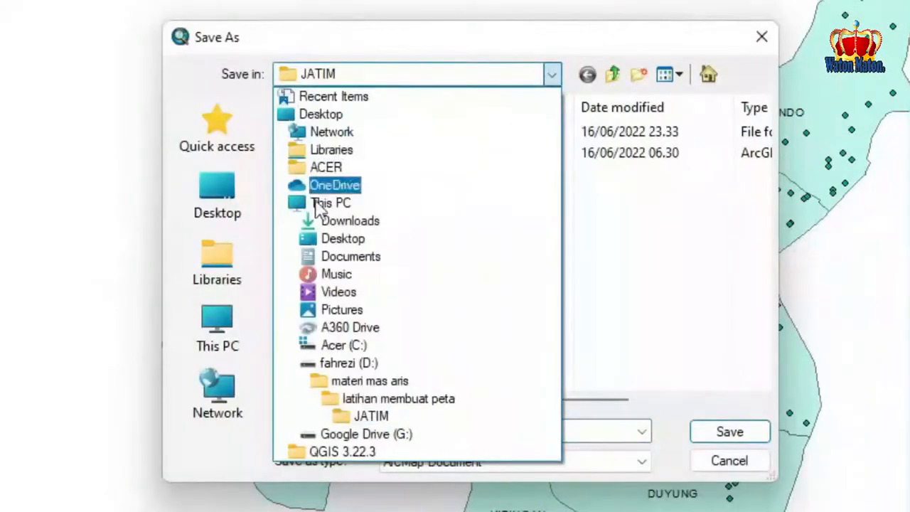
click(371, 416)
double_click(404, 429)
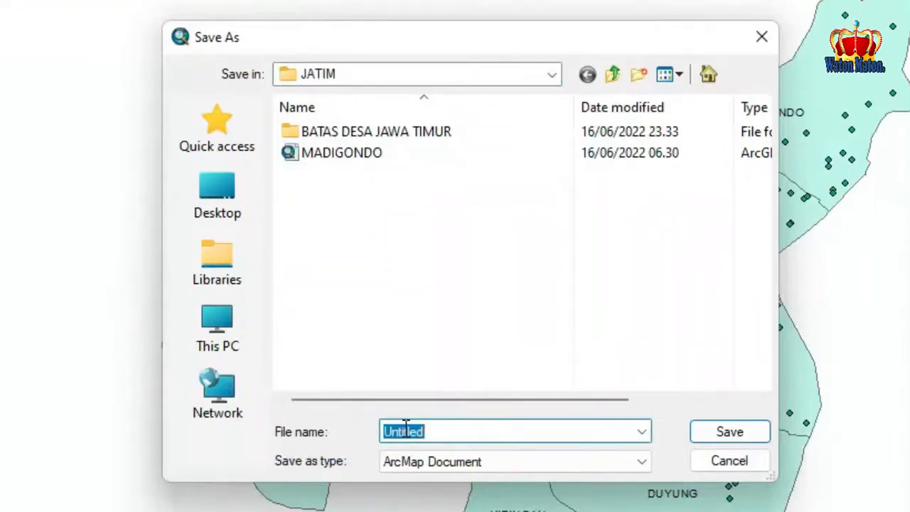
text(DIARE TAKERAN 2021)
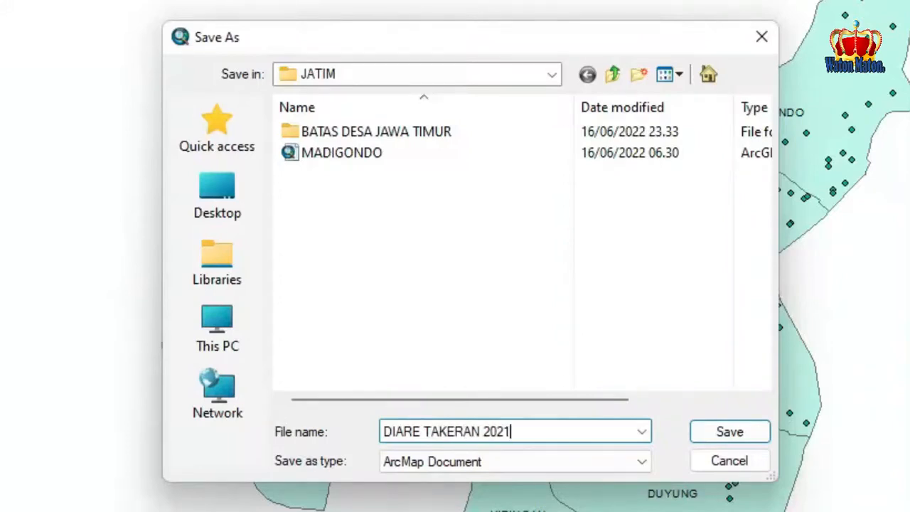
click(756, 430)
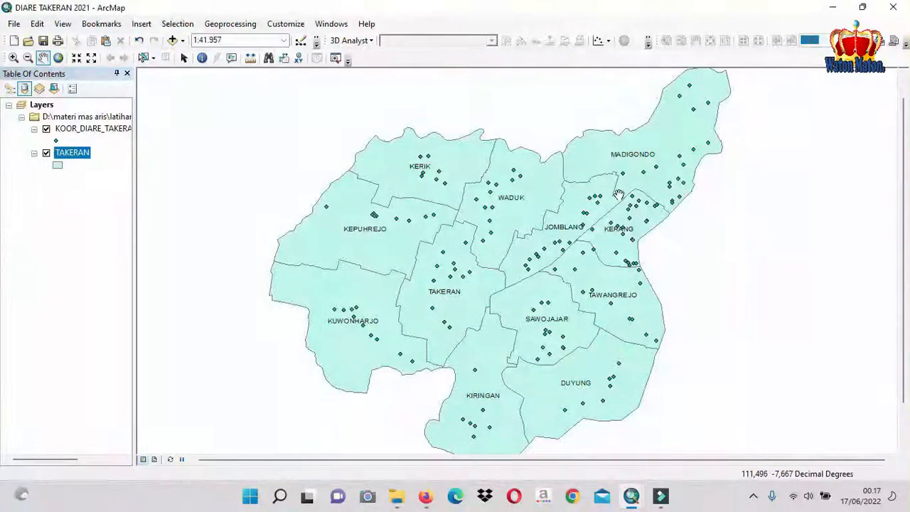
scroll(696, 151, up, 2)
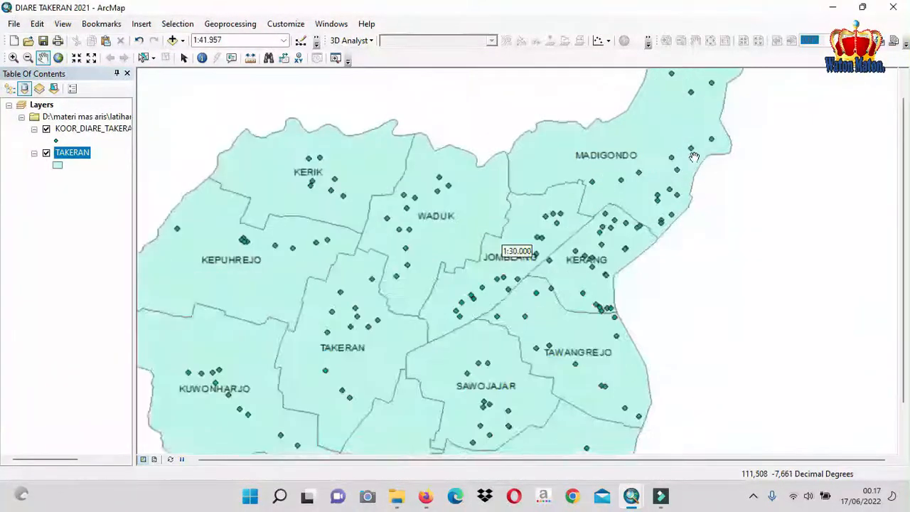
scroll(536, 301, down, 2)
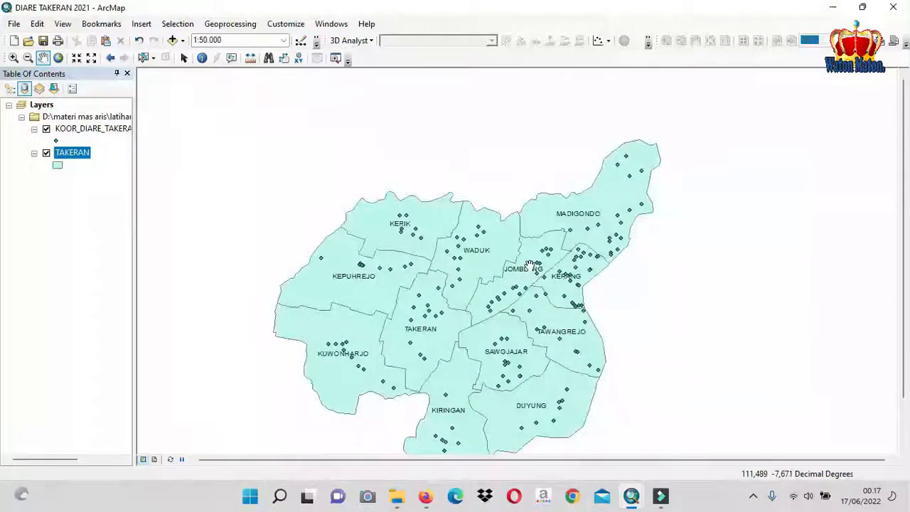
drag(512, 313, 480, 261)
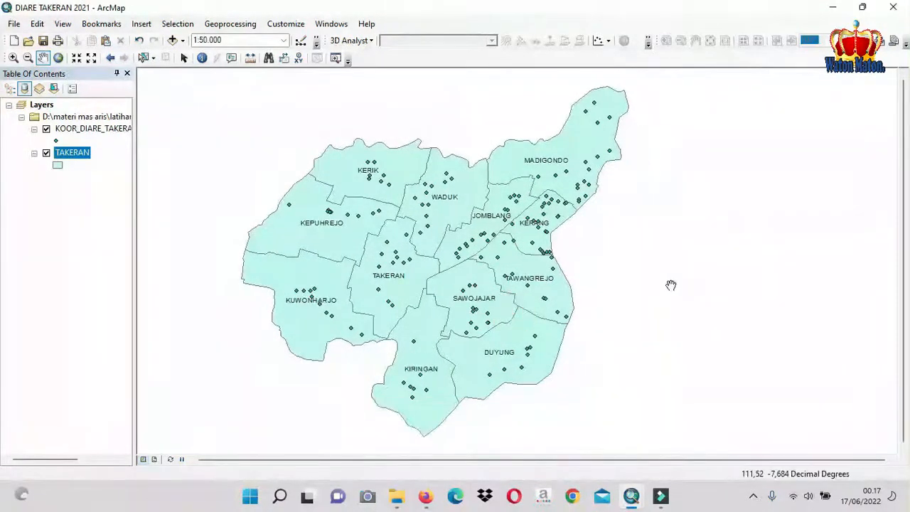